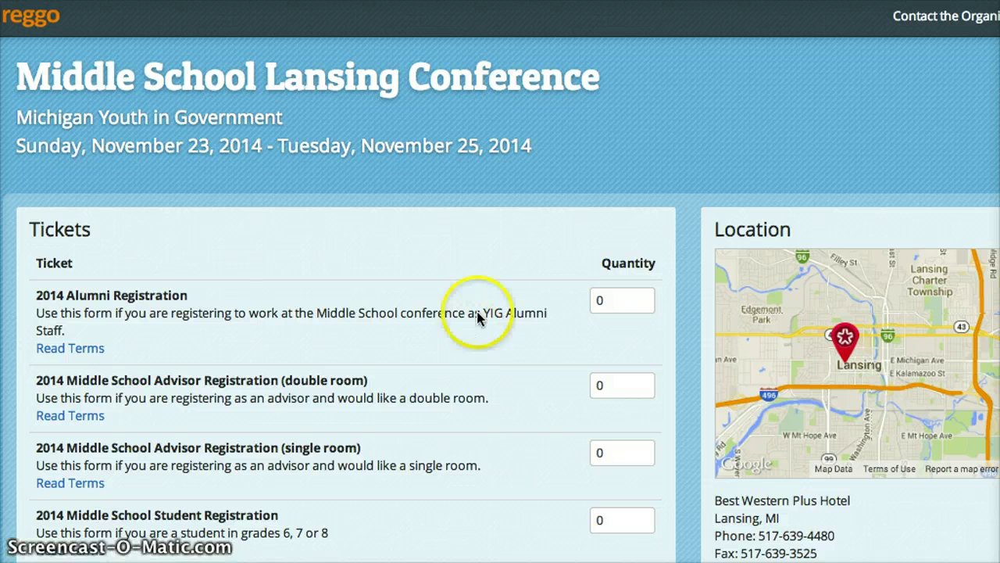
# Set the 2014 Middle School Student Registration ticket quantity to 1, leaving the others at 0
pyautogui.scroll(-3, 486, 254)
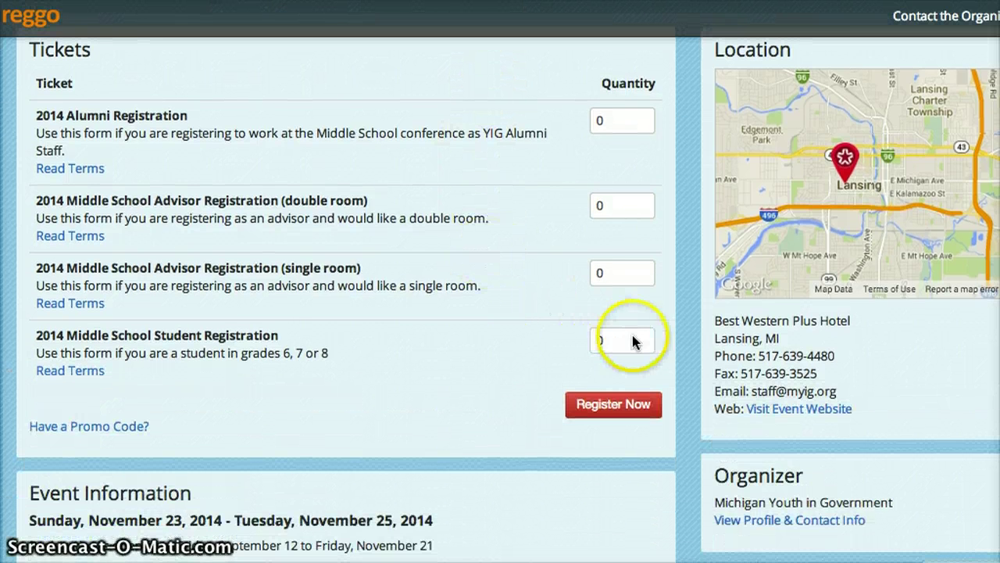
pyautogui.click(608, 342)
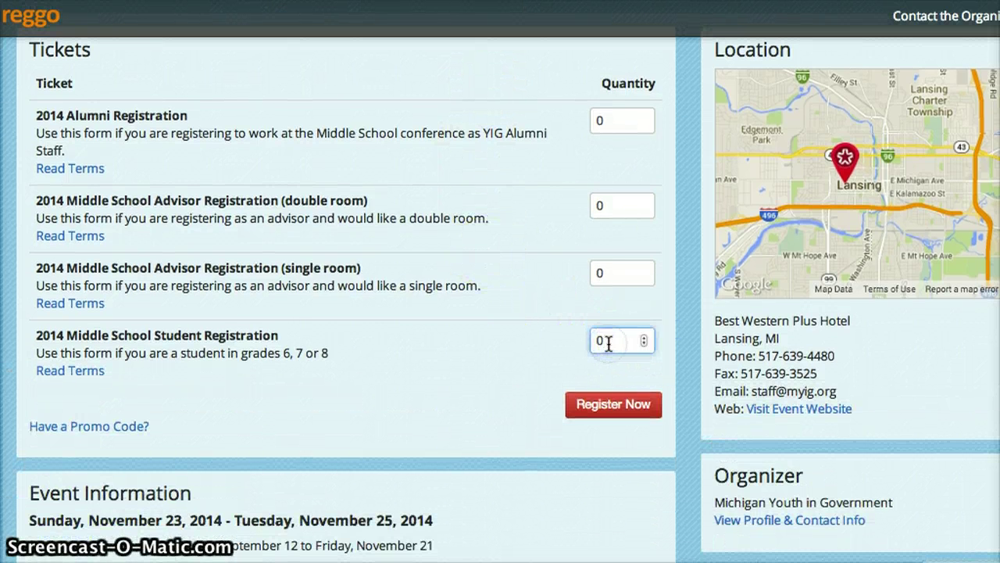
pyautogui.write('1')
pyautogui.click(210, 324)
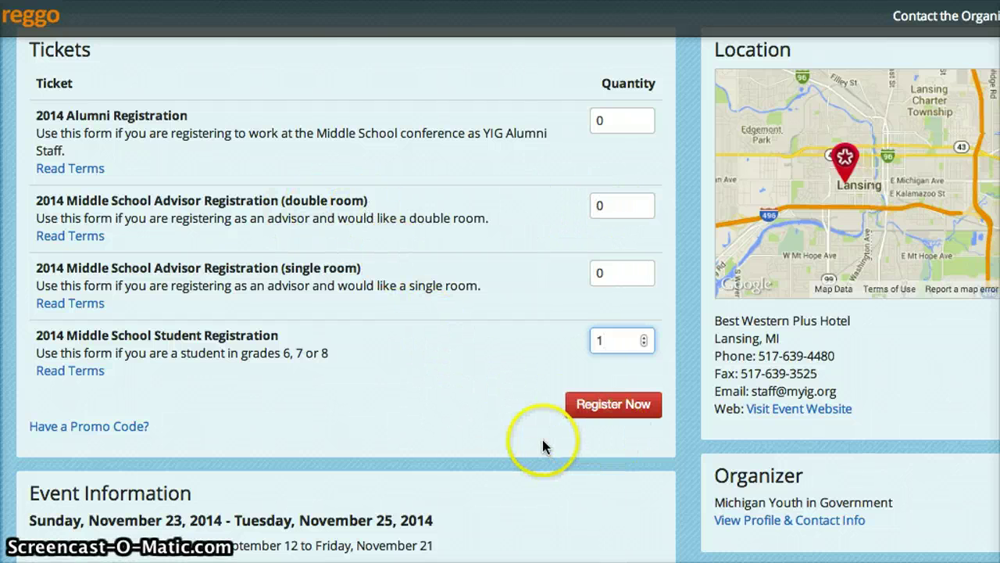
pyautogui.scroll(-2, 543, 438)
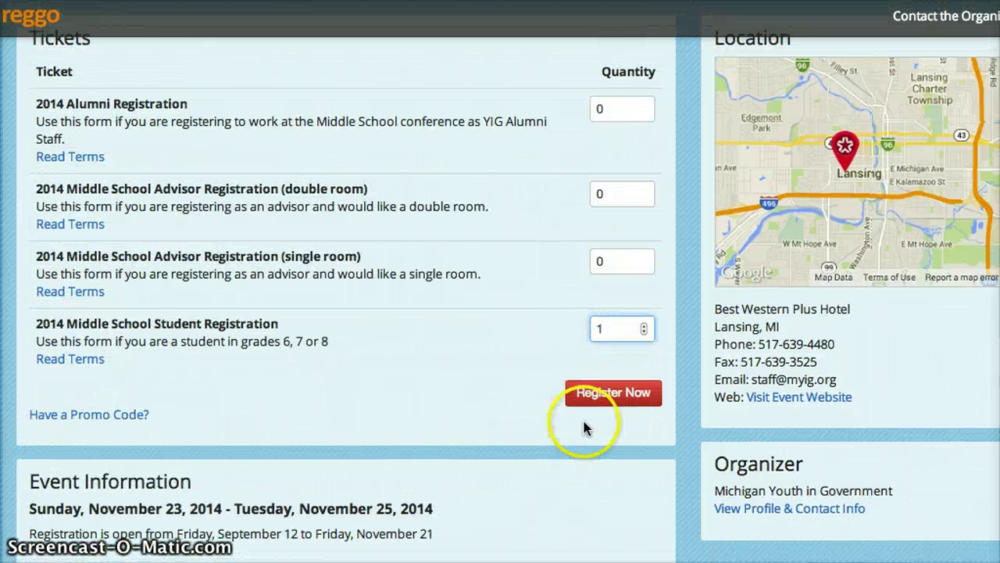
# Start registering the student ticket and choose Create a New Profile
pyautogui.click(619, 393)
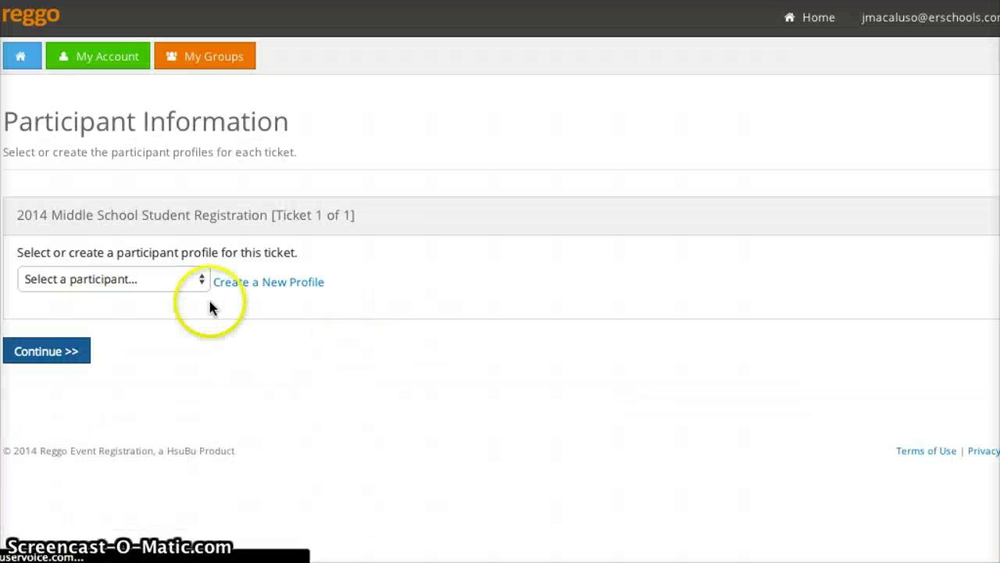
pyautogui.click(195, 281)
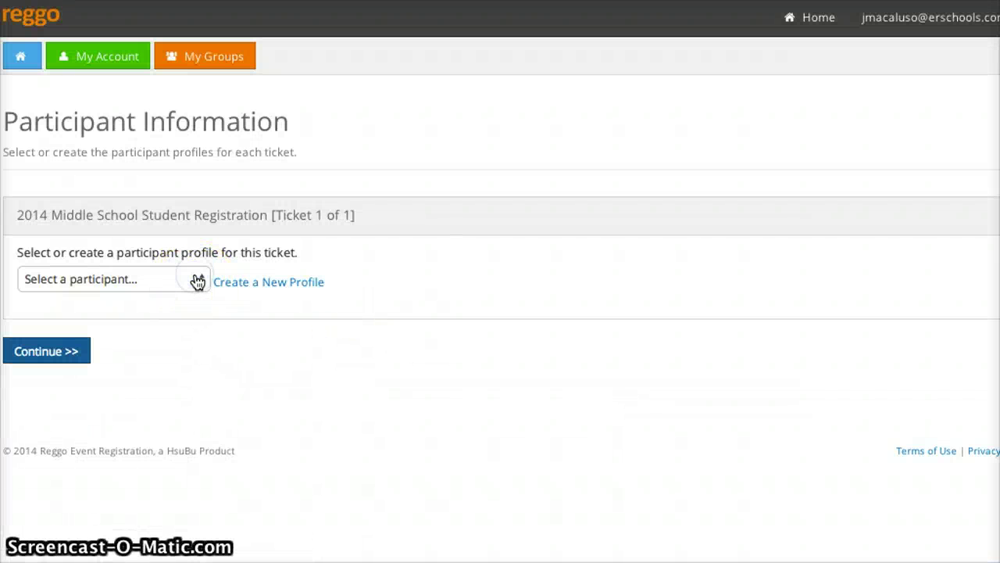
pyautogui.click(344, 383)
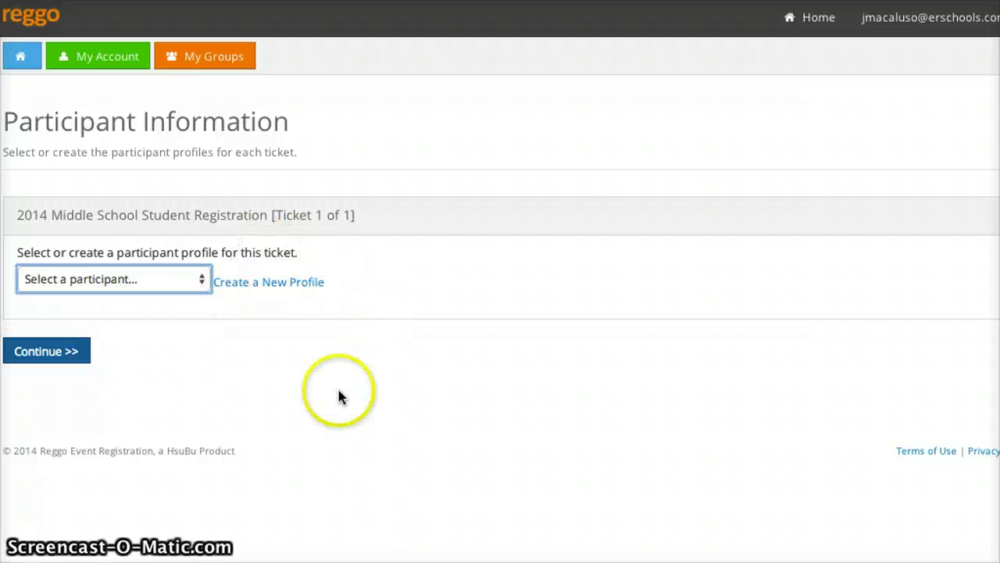
pyautogui.click(273, 285)
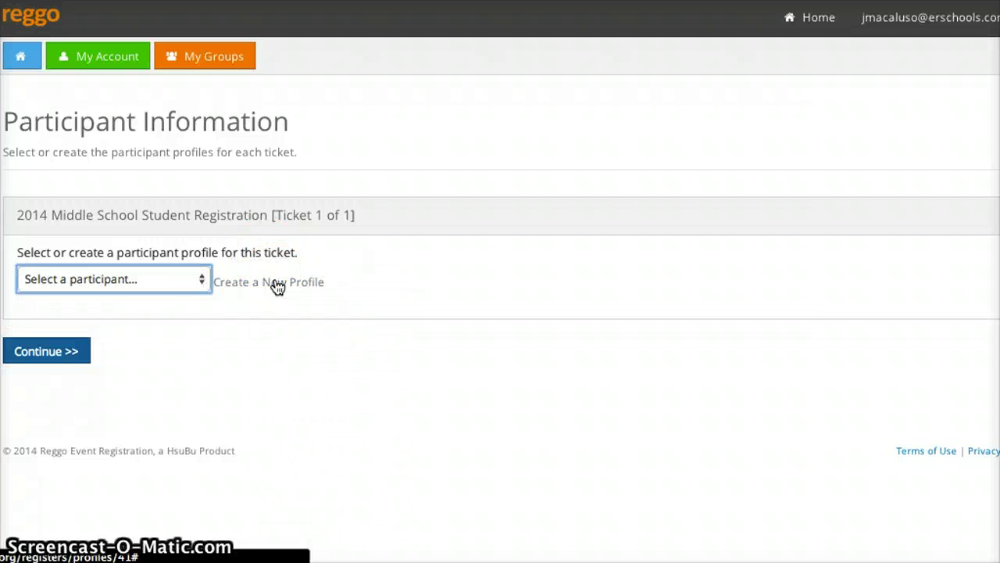
# Enter the student's first and last name, e-mail address and cell phone
pyautogui.click(149, 352)
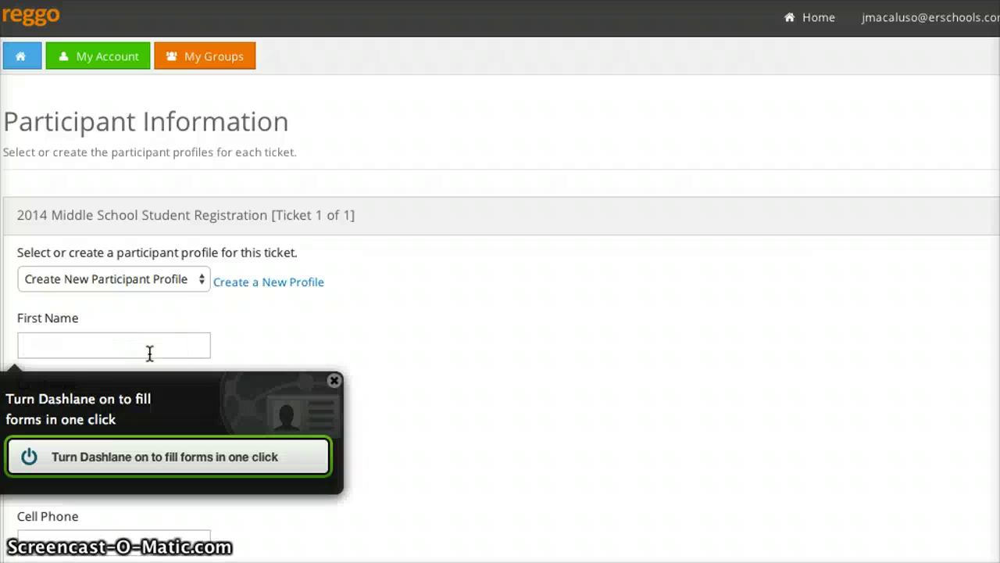
pyautogui.write('Sally')
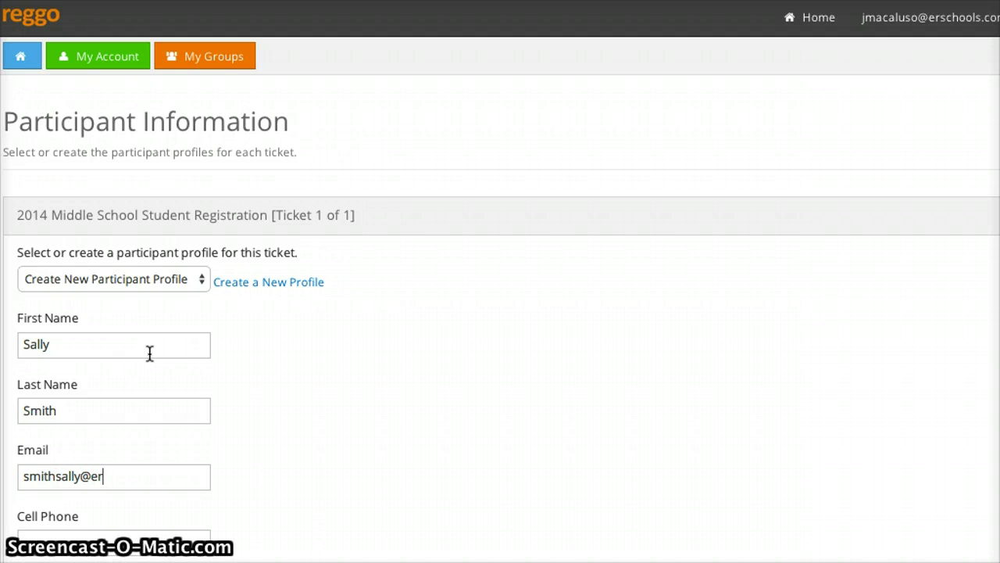
pyautogui.press('BackSpace')
pyautogui.press('BackSpace')
pyautogui.press('BackSpace')
pyautogui.press('BackSpace')
pyautogui.press('BackSpace')
pyautogui.press('BackSpace')
pyautogui.press('BackSpace')
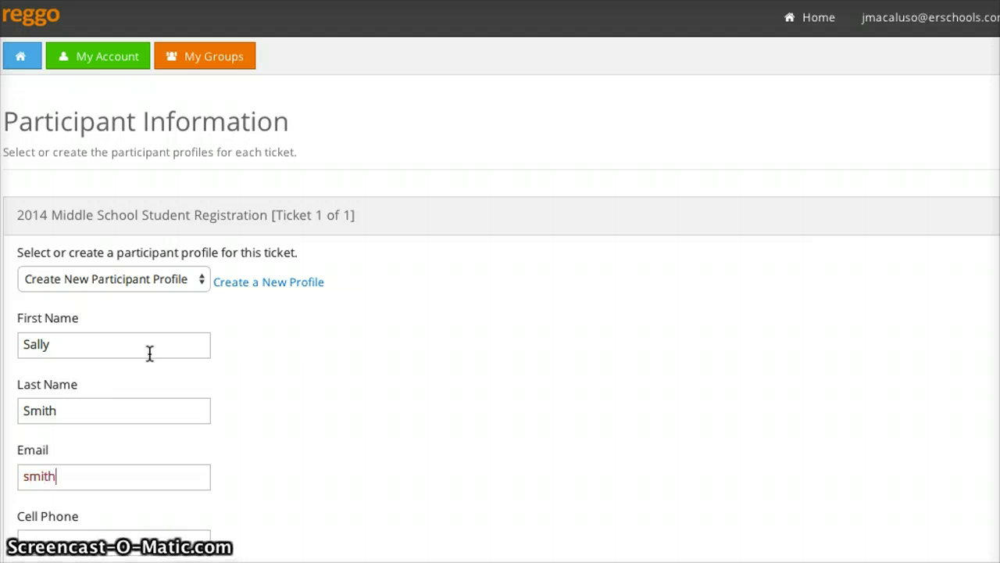
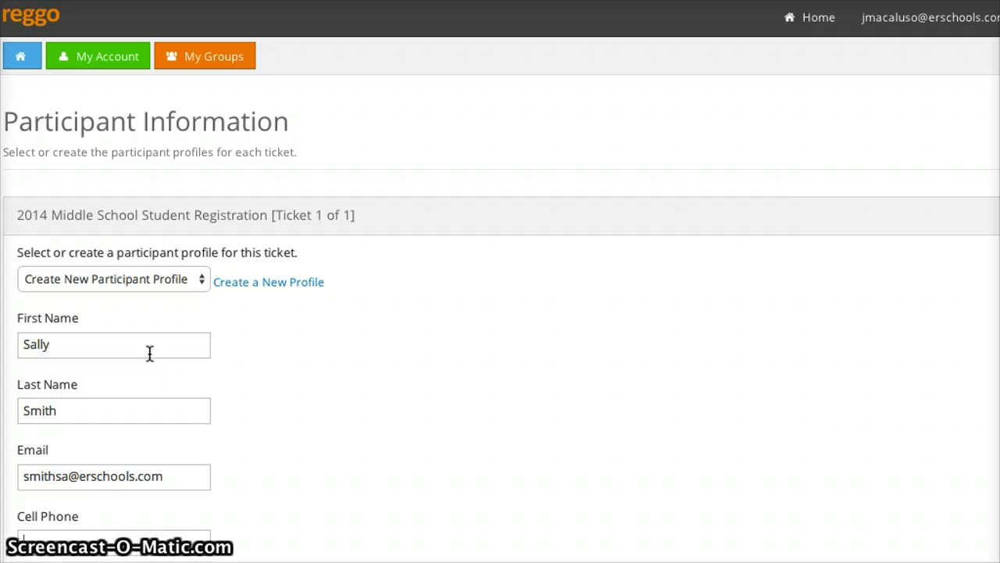
pyautogui.write('231')
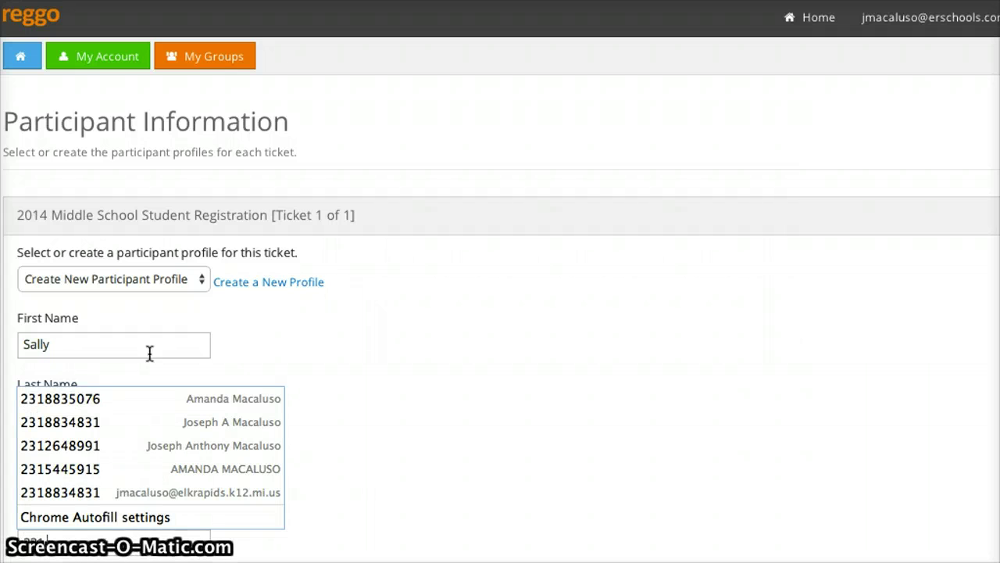
pyautogui.write('555-5555')
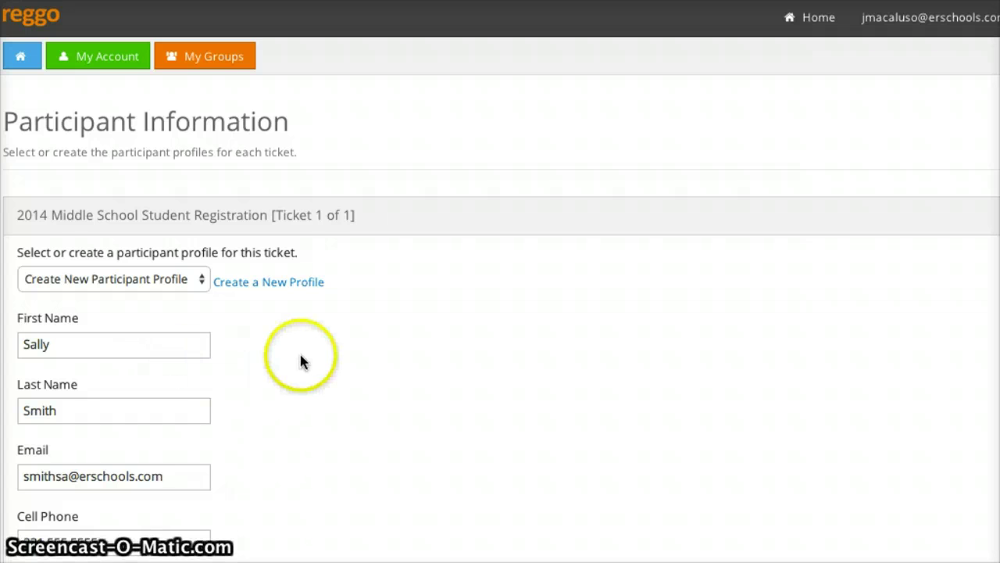
pyautogui.scroll(-4, 302, 357)
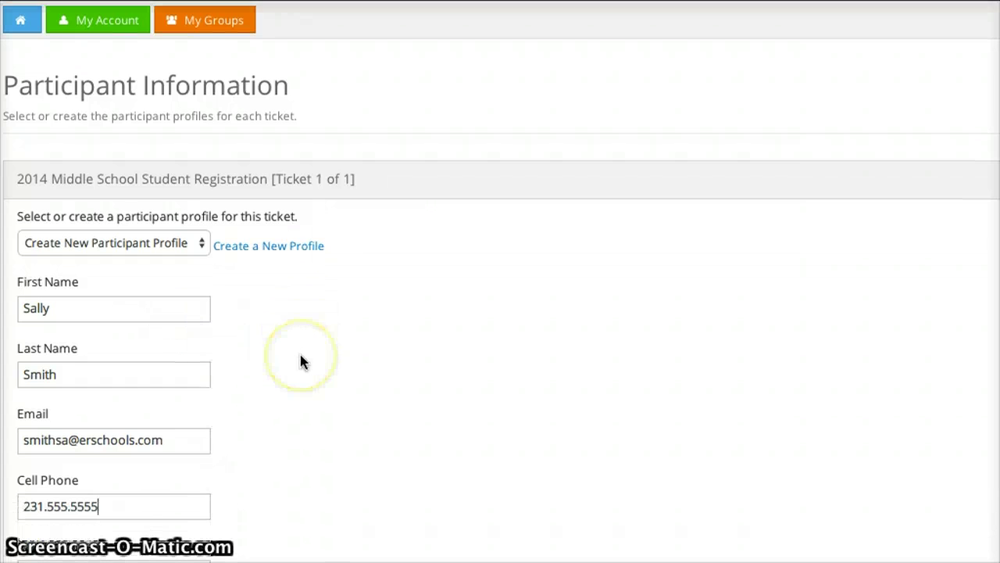
pyautogui.click(158, 318)
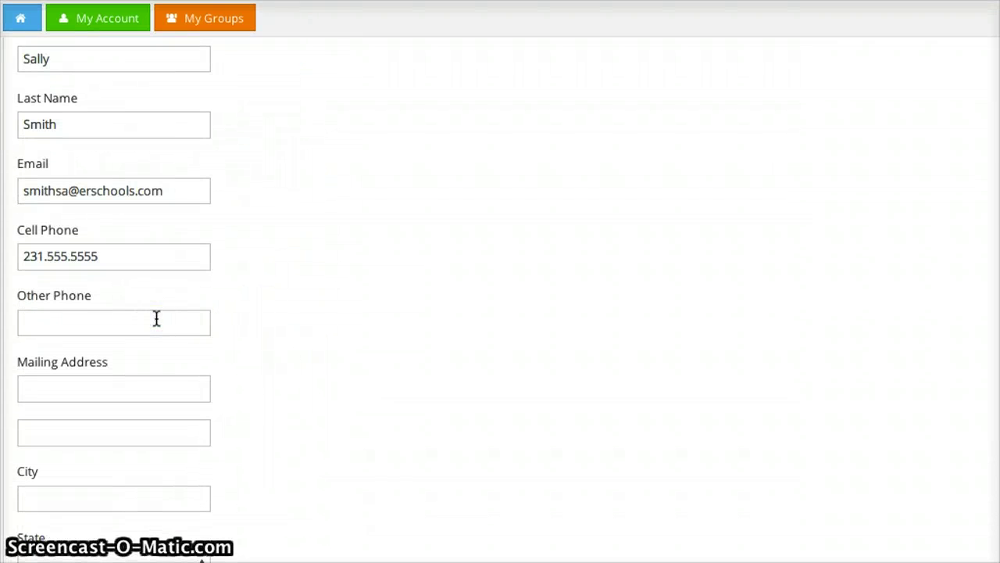
# Fill in the street address, city, state and zip code, then save the profile
pyautogui.click(138, 379)
pyautogui.write('123 Main')
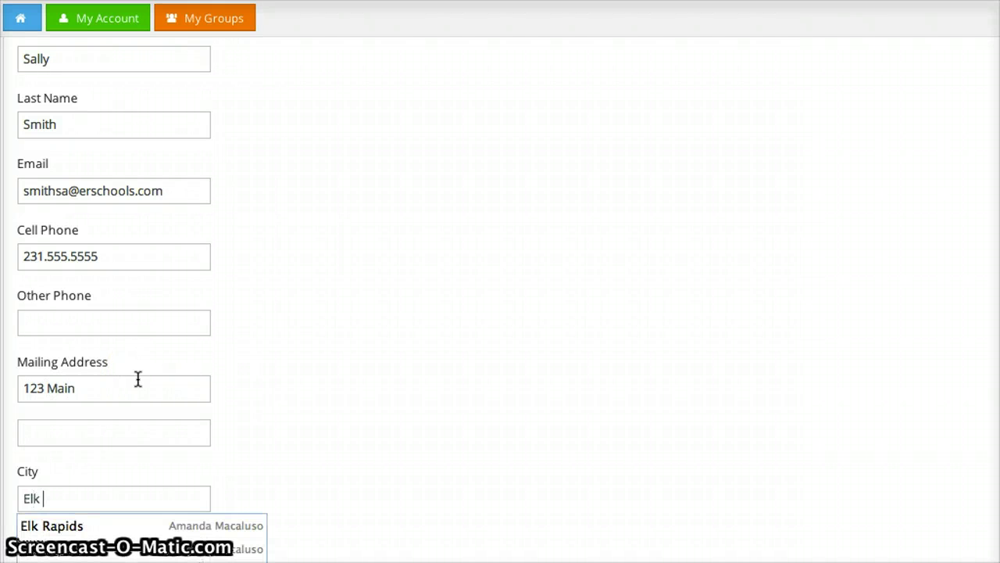
pyautogui.write('Elk Rapids')
pyautogui.press('Tab')
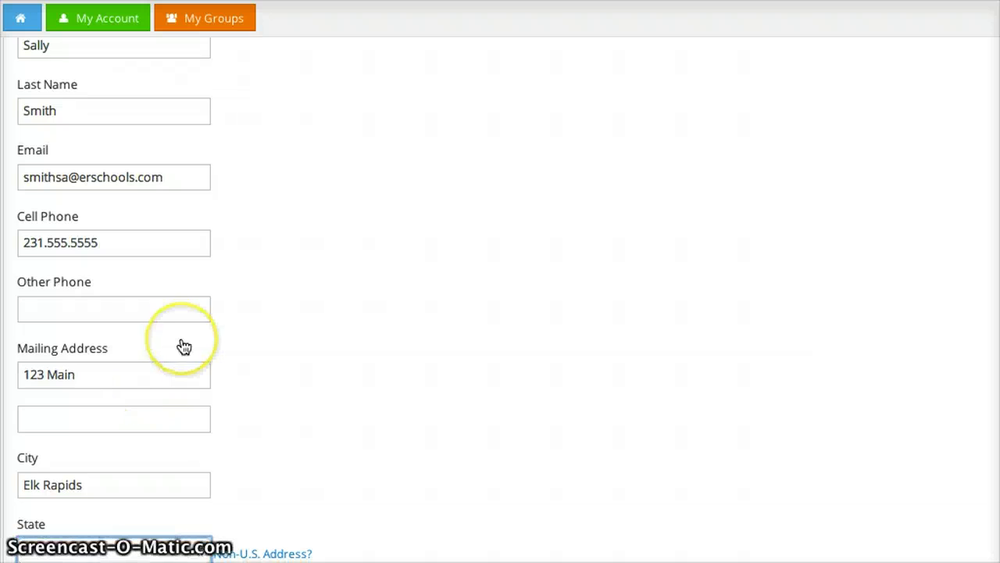
pyautogui.scroll(-3, 182, 339)
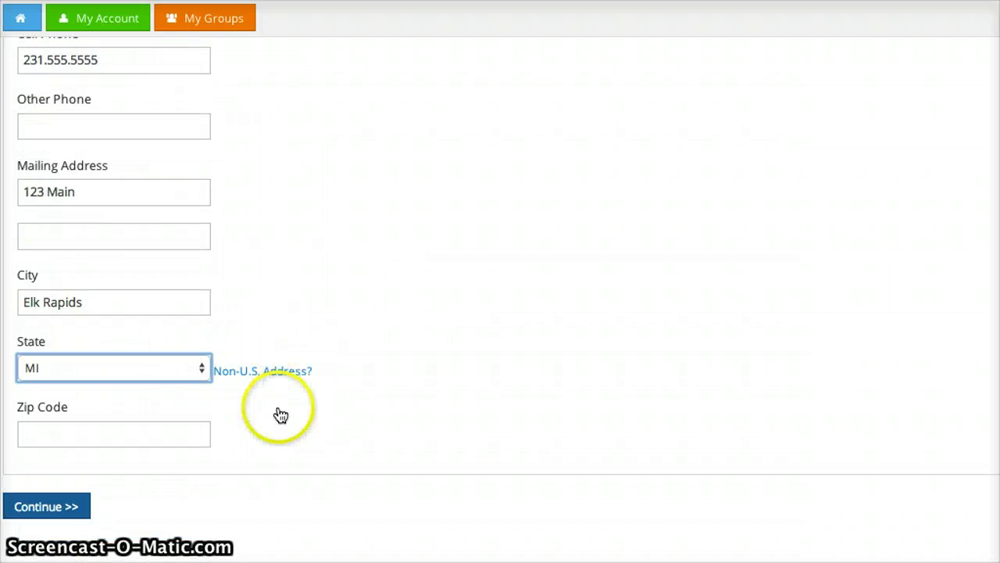
pyautogui.click(170, 420)
pyautogui.click(163, 434)
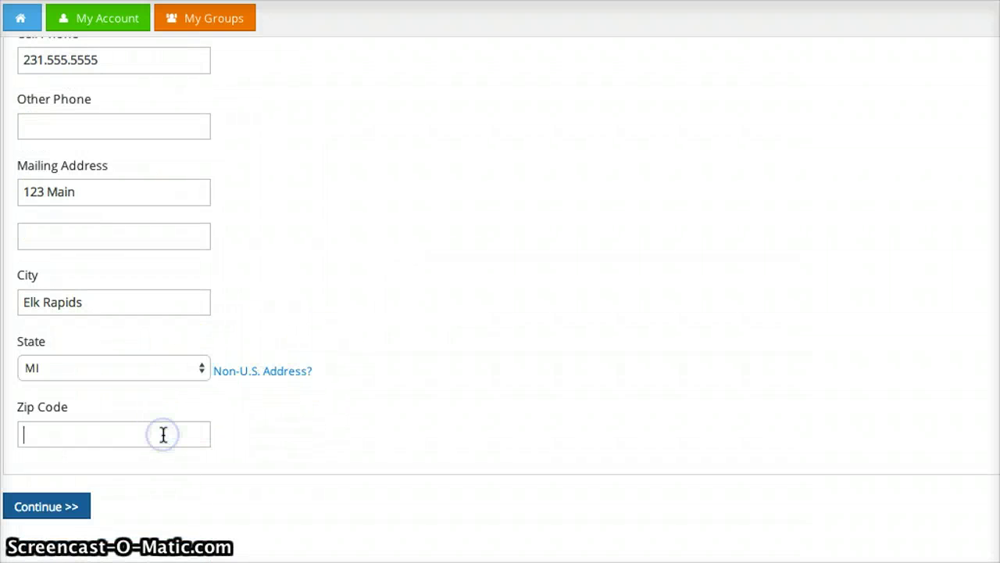
pyautogui.write('49629')
pyautogui.click(189, 433)
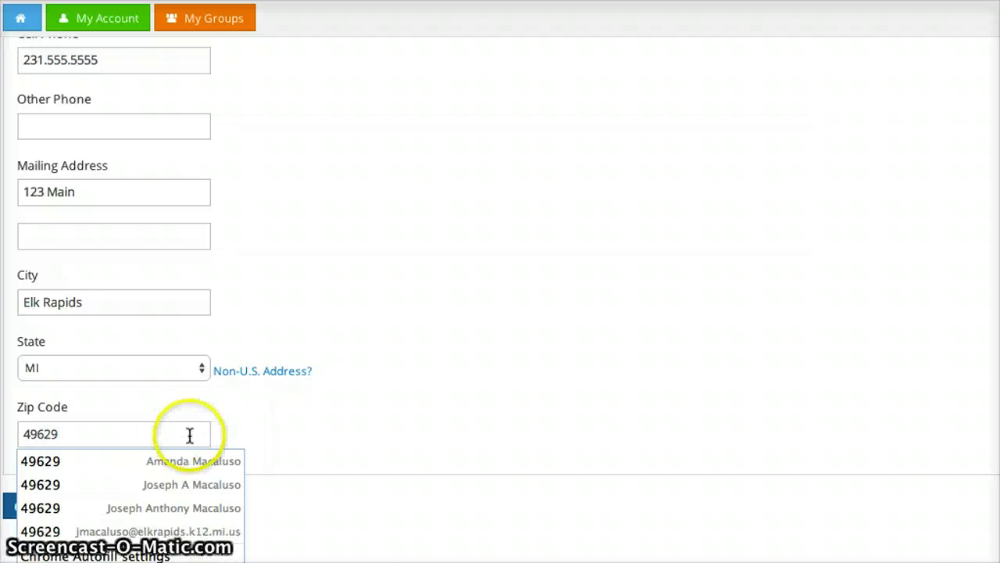
pyautogui.click(349, 446)
pyautogui.scroll(-2, 350, 445)
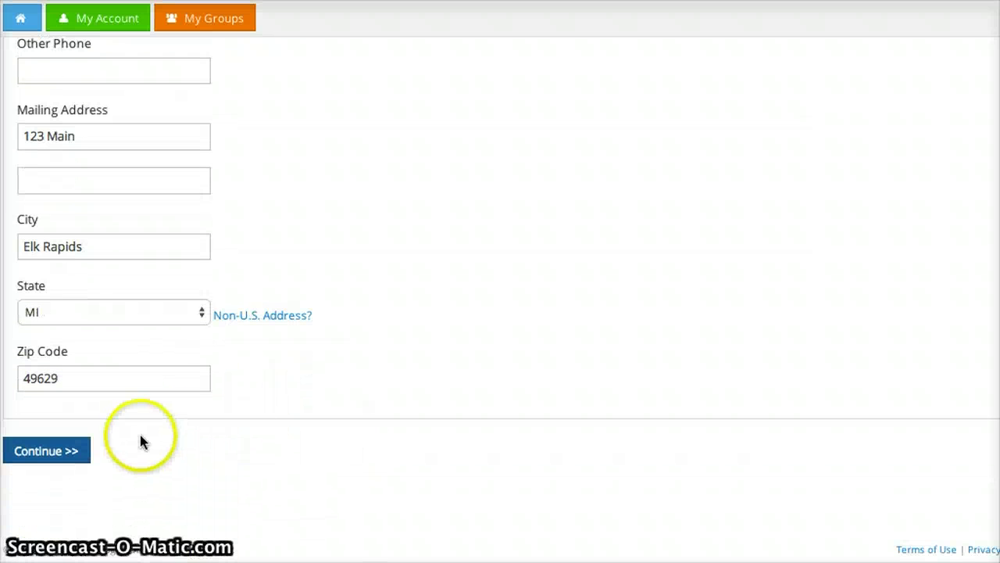
pyautogui.click(45, 455)
# Choose Elk Rapids Cherryland MS as the group and mark the student as grade 8
pyautogui.click(192, 461)
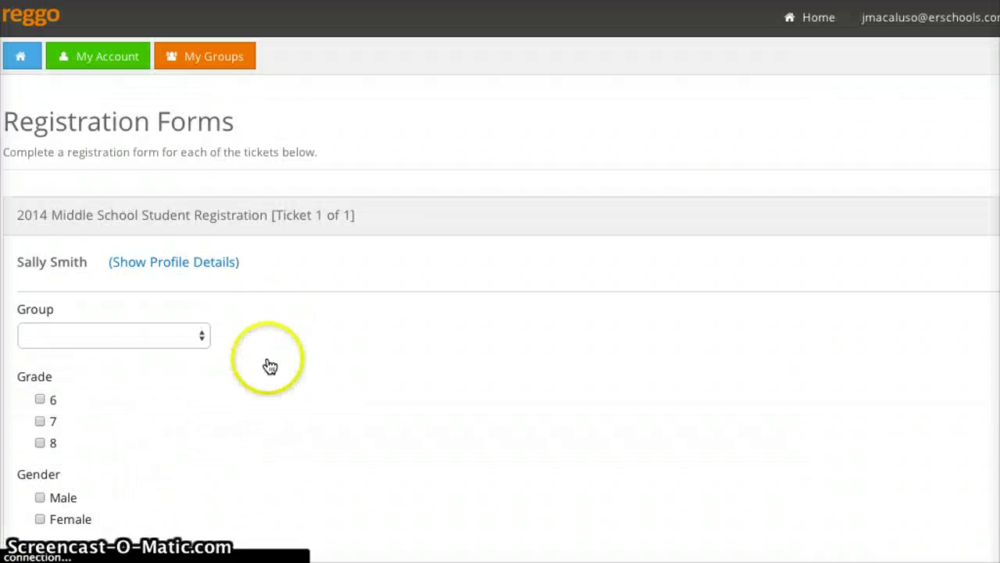
pyautogui.scroll(-3, 258, 344)
pyautogui.click(186, 159)
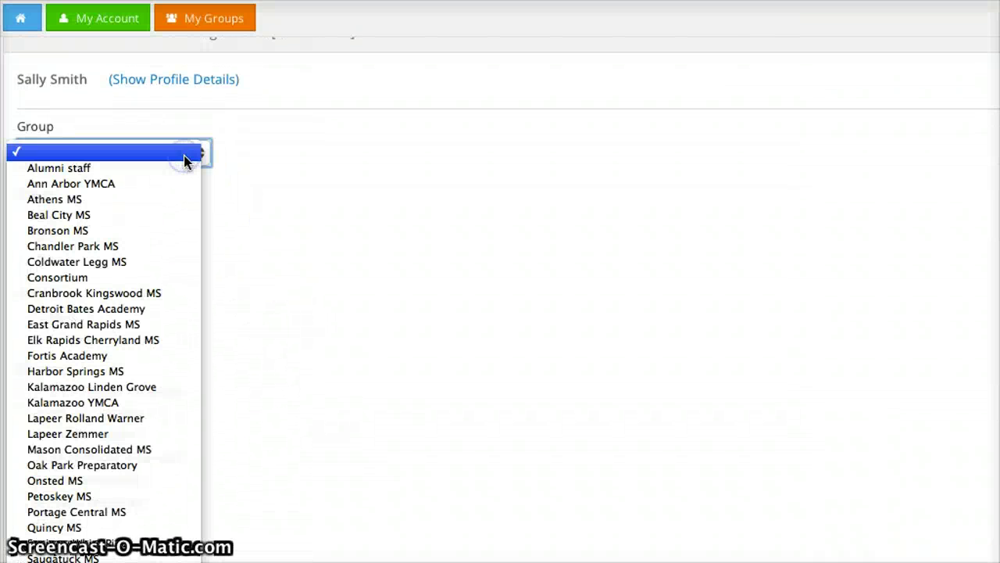
pyautogui.click(155, 340)
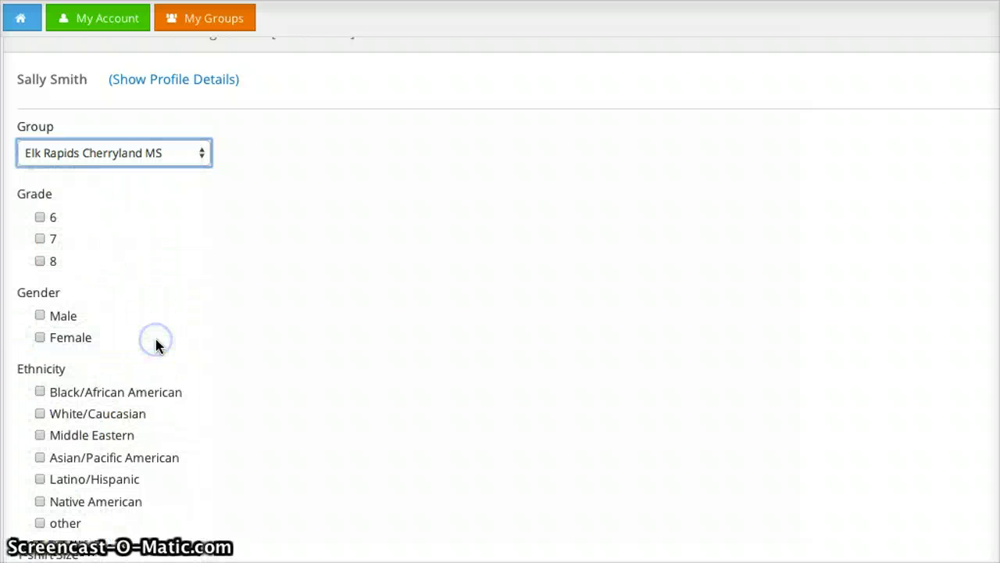
pyautogui.click(39, 261)
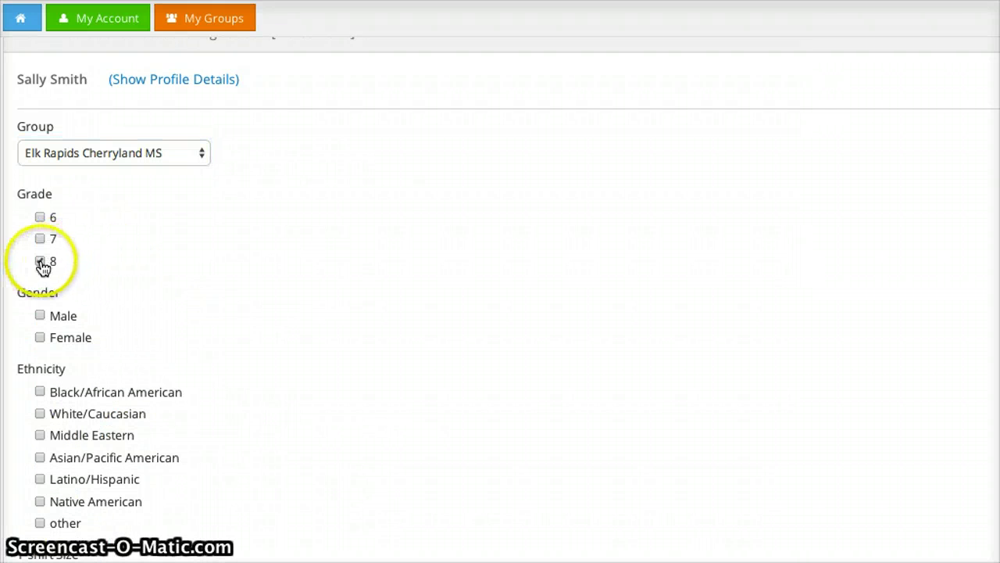
# Check Male, White/Caucasian, Large T-shirt, 3 conferences attended and No for reduced lunch
pyautogui.scroll(-2, 159, 283)
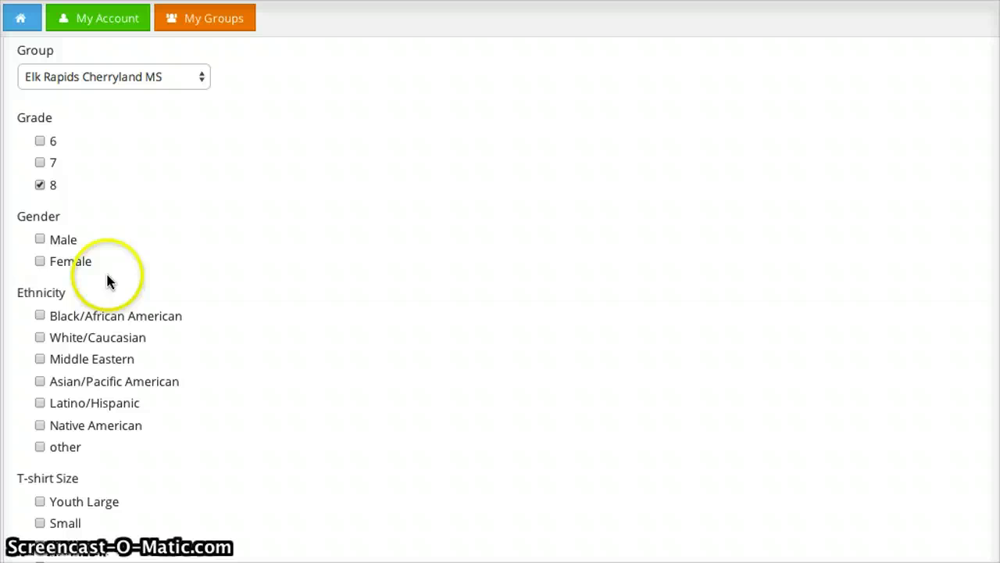
pyautogui.click(40, 239)
pyautogui.scroll(-2, 176, 282)
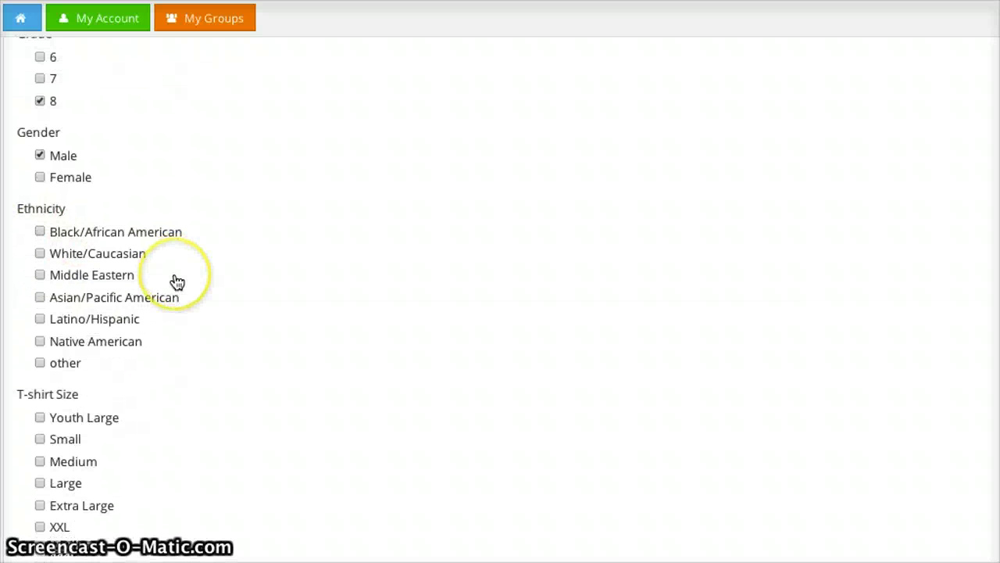
pyautogui.click(40, 254)
pyautogui.scroll(-2, 192, 336)
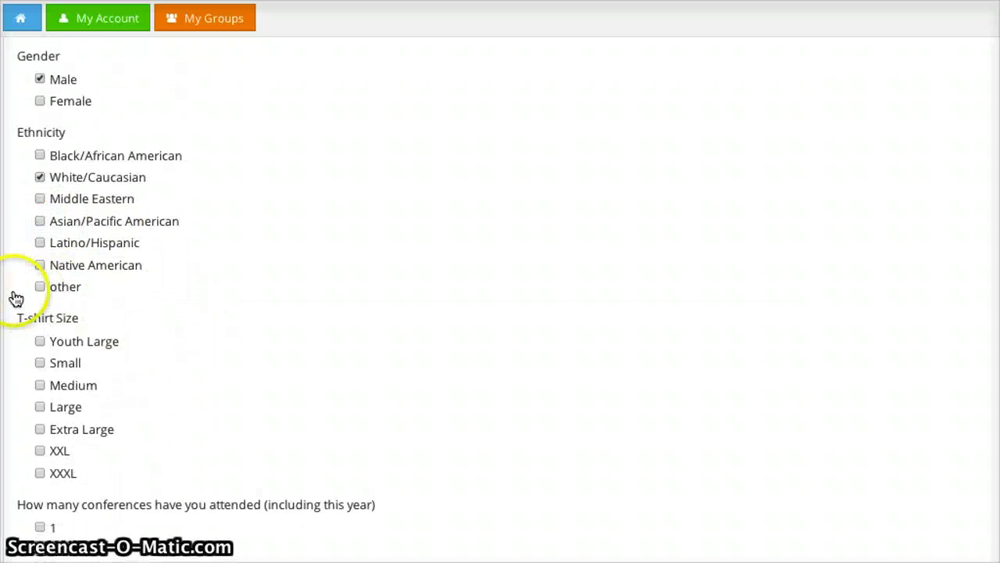
pyautogui.click(40, 406)
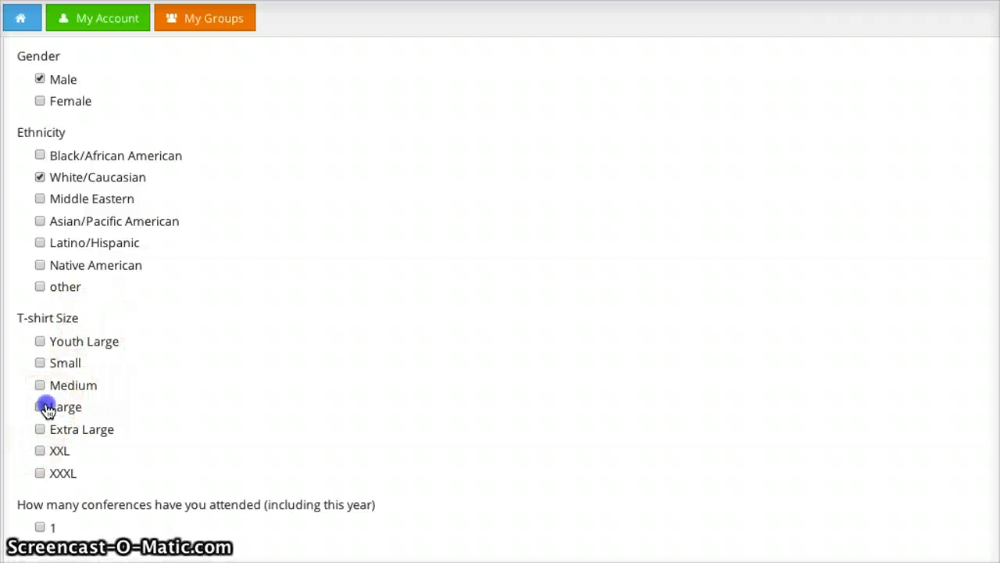
pyautogui.scroll(-5, 216, 351)
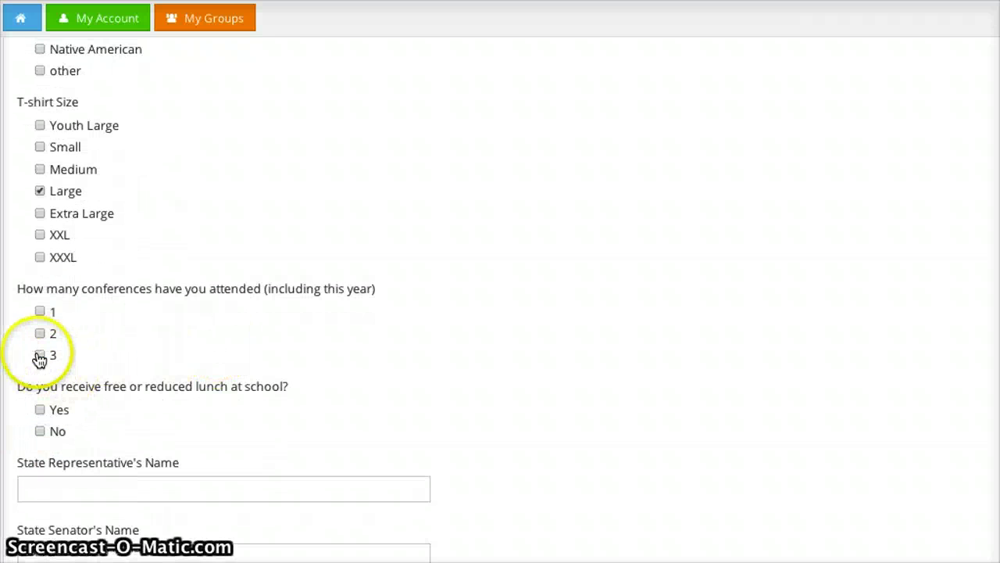
pyautogui.click(39, 354)
pyautogui.scroll(-2, 151, 380)
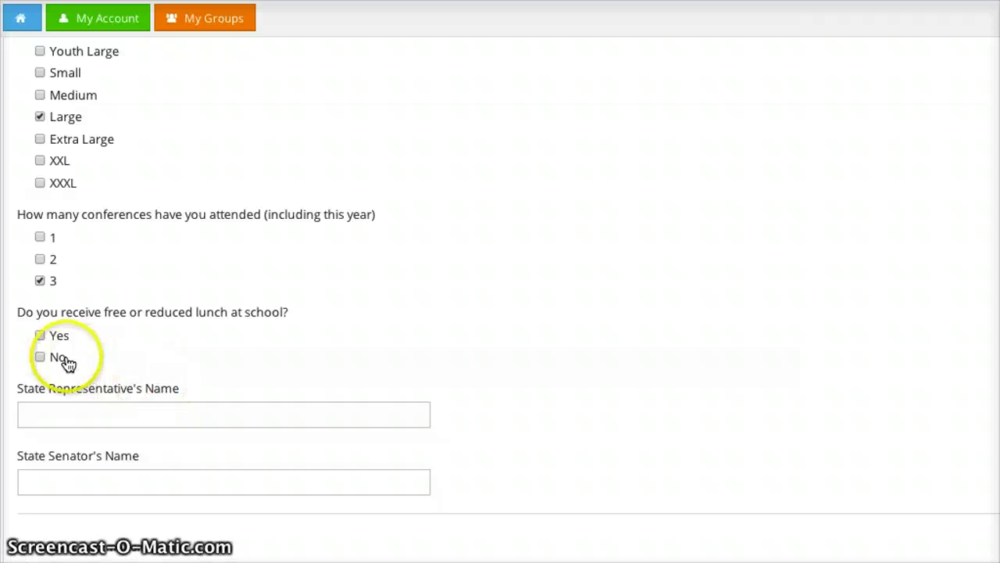
pyautogui.click(39, 357)
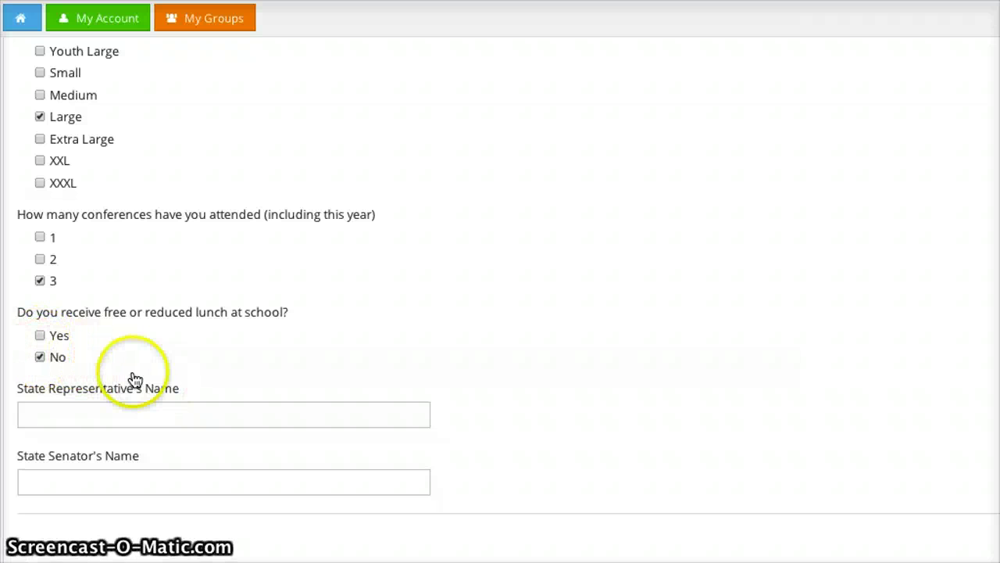
pyautogui.scroll(-2, 129, 379)
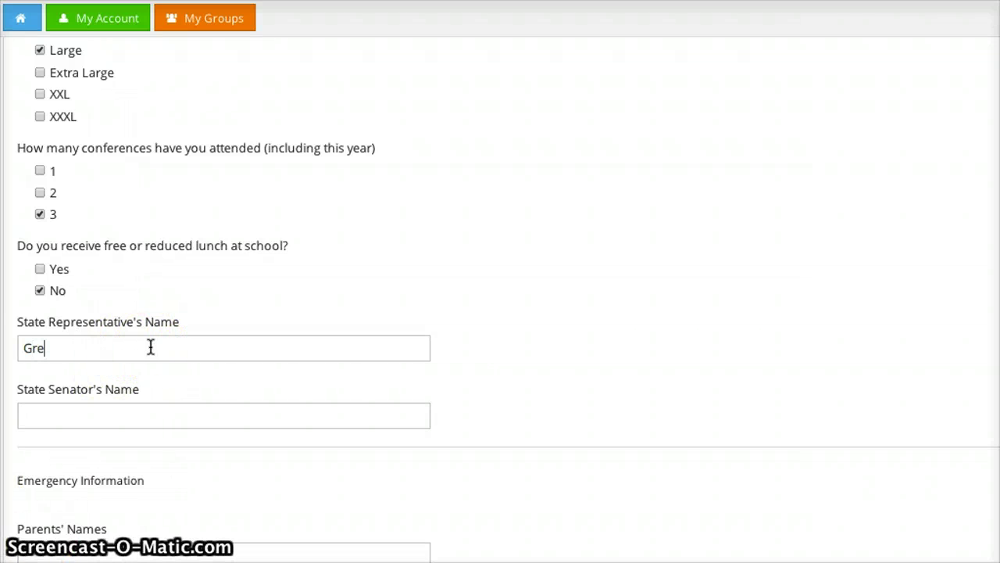
# Enter the state representative's and state senator's names
pyautogui.write('MacMaster')
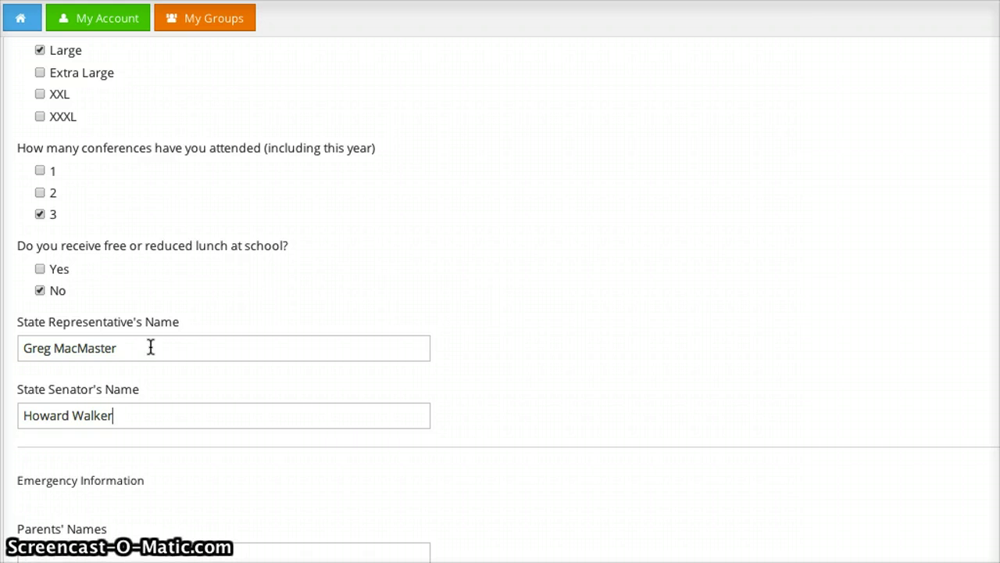
pyautogui.click(100, 428)
pyautogui.click(164, 422)
pyautogui.scroll(-2, 164, 423)
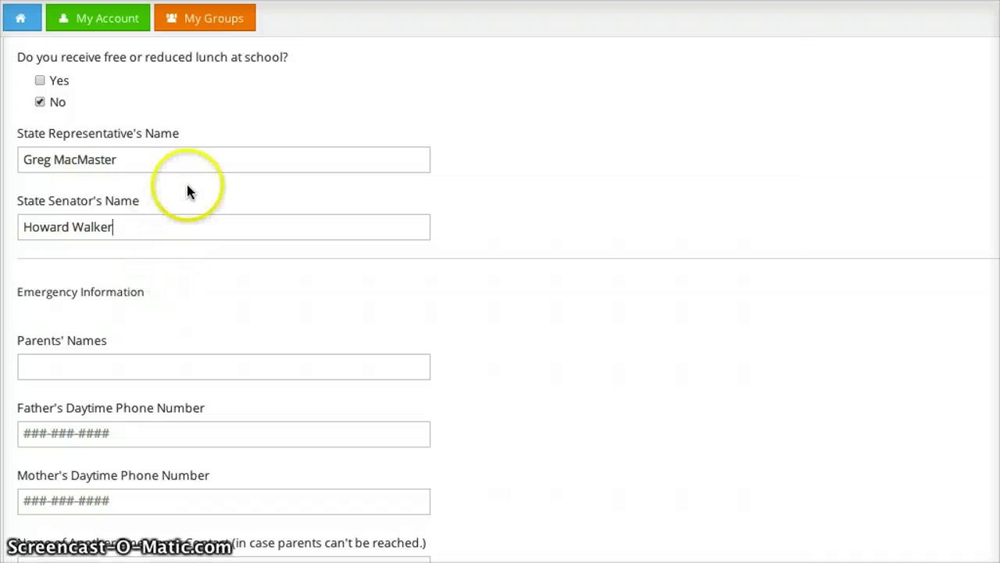
pyautogui.scroll(-1, 161, 316)
pyautogui.scroll(-1, 161, 316)
# Enter the parents' names and the father's and mother's daytime phone numbers
pyautogui.click(156, 248)
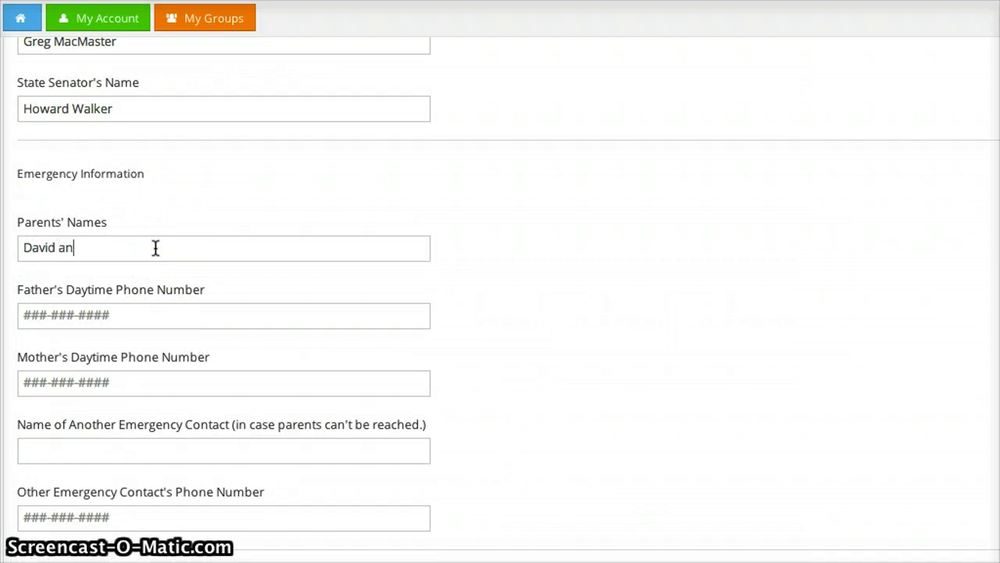
pyautogui.click(167, 314)
pyautogui.write('231')
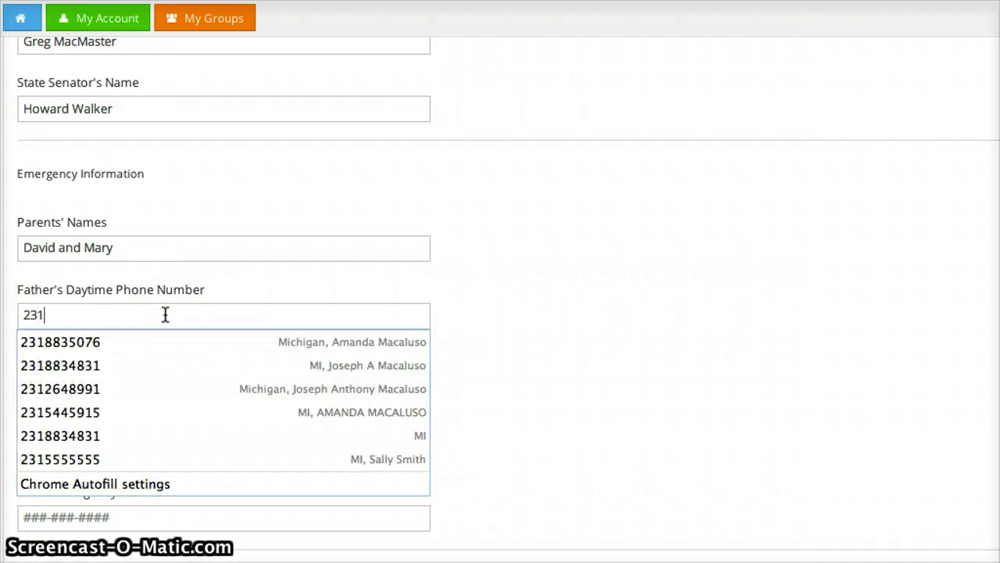
pyautogui.write('-555-5555')
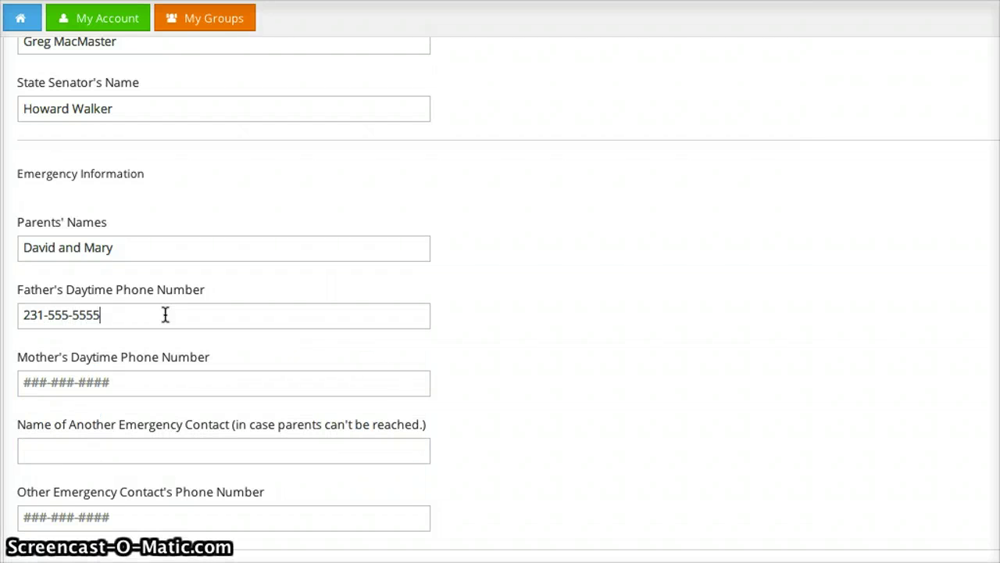
pyautogui.click(156, 378)
pyautogui.write('21')
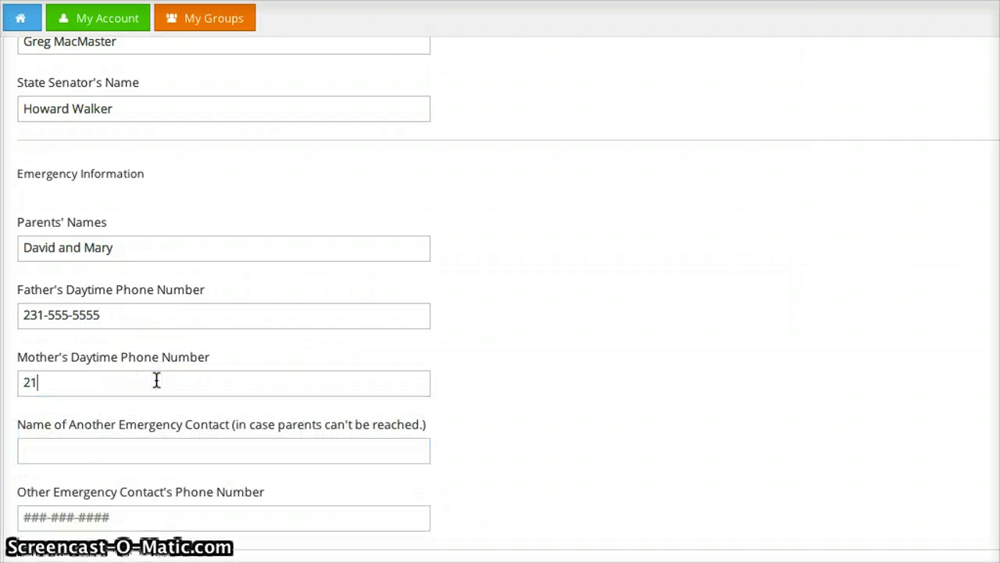
pyautogui.press('BackSpace')
pyautogui.write('31-55')
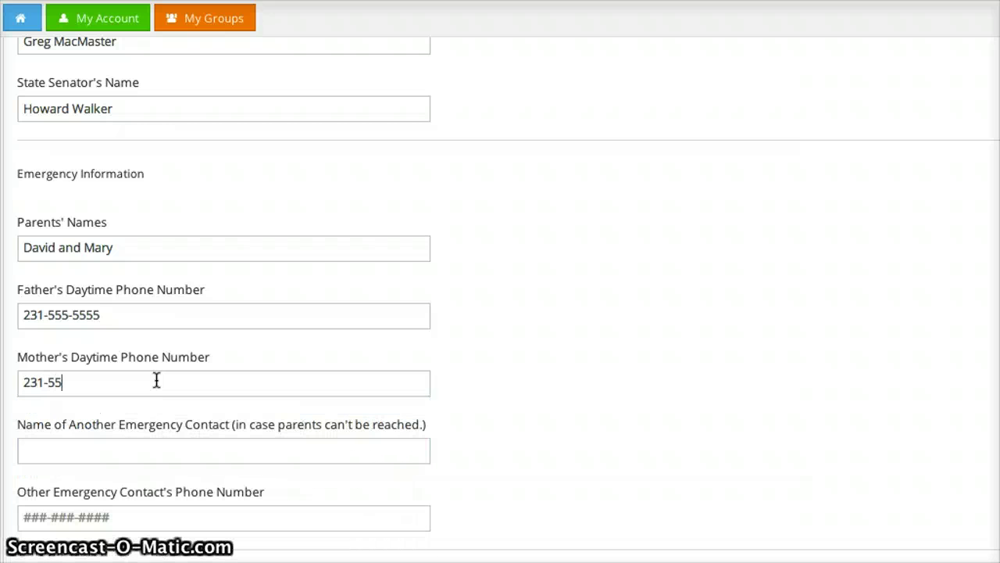
pyautogui.write('5-5555')
# Enter another emergency contact's name and begin typing their phone number
pyautogui.click(149, 452)
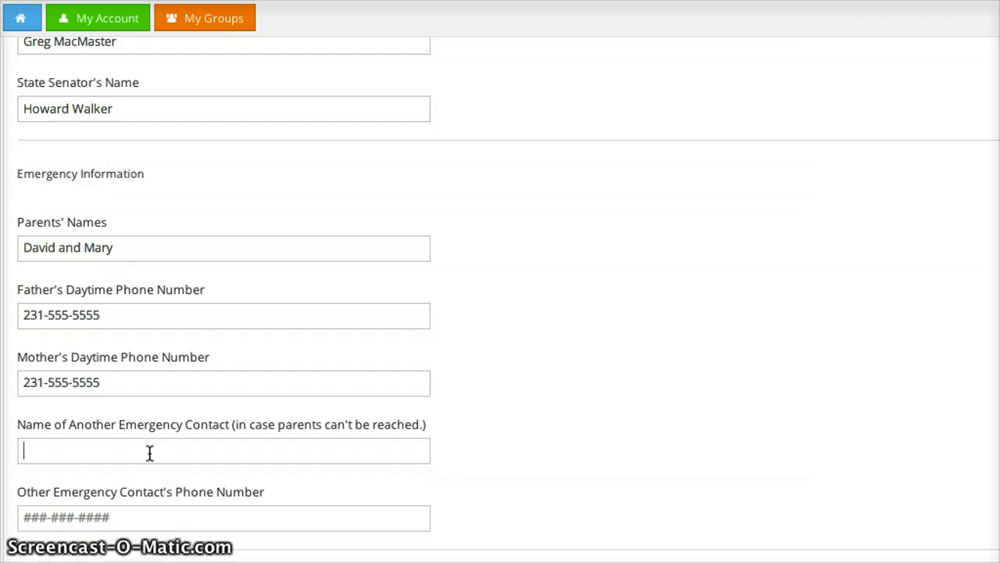
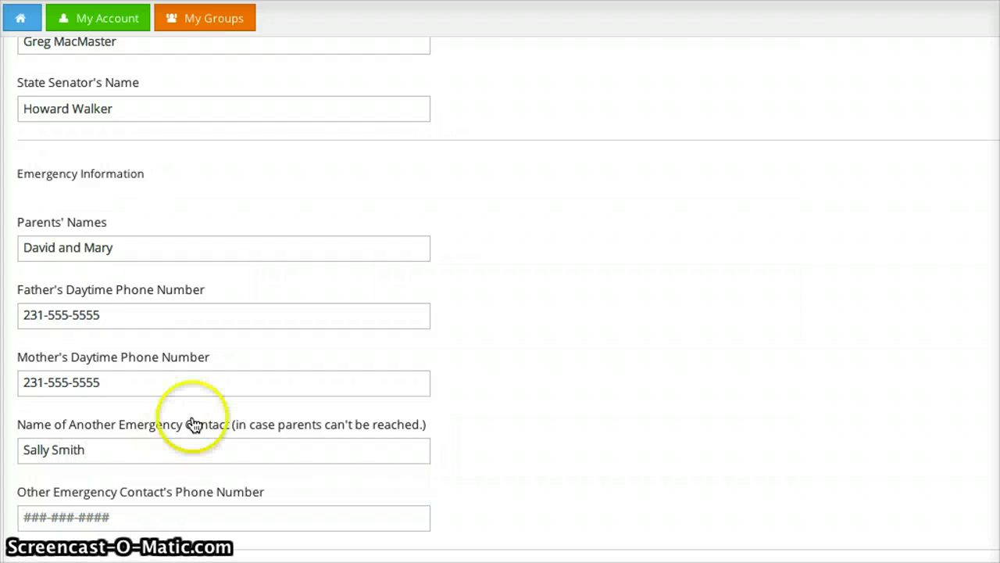
pyautogui.scroll(-3, 192, 425)
pyautogui.click(108, 288)
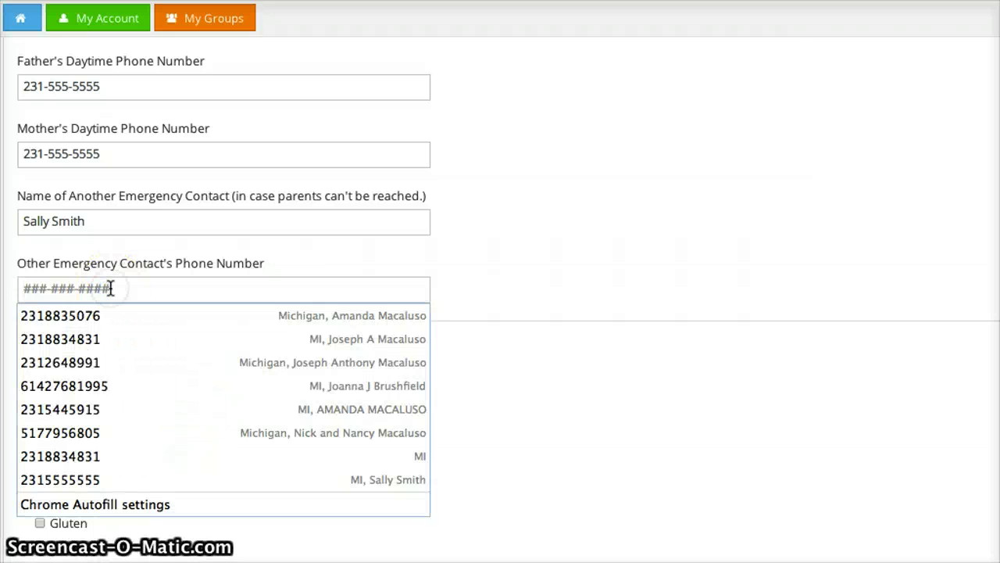
pyautogui.write('231-555-5555')
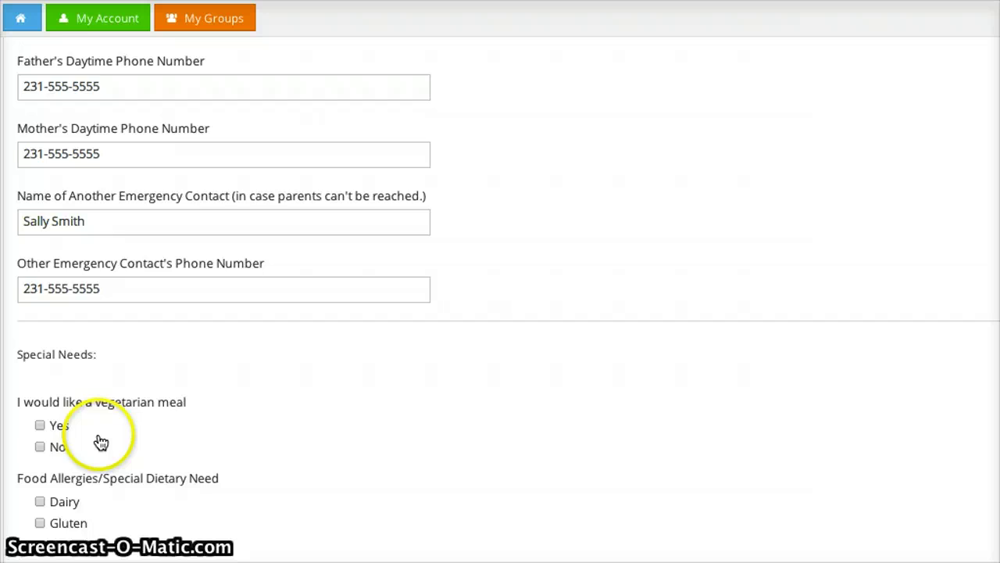
# Answer No to the vegetarian meal question and scroll down to the conference activity choices
pyautogui.scroll(-3, 100, 438)
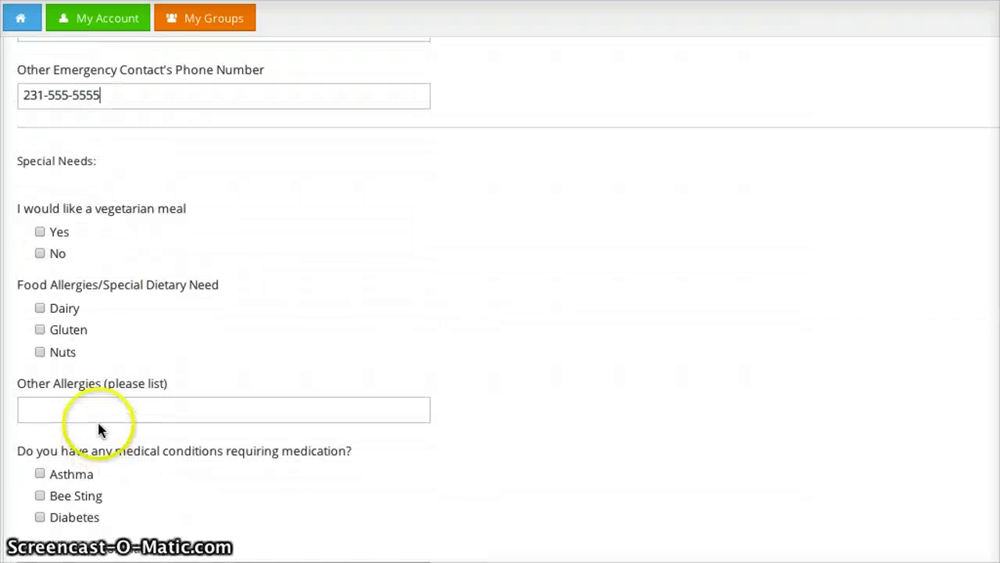
pyautogui.click(40, 255)
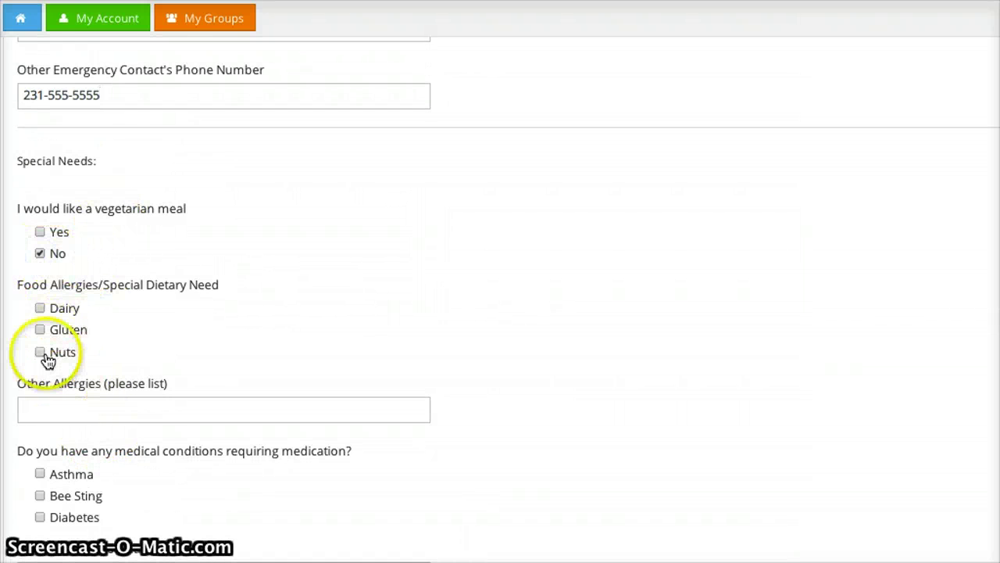
pyautogui.scroll(-2, 142, 374)
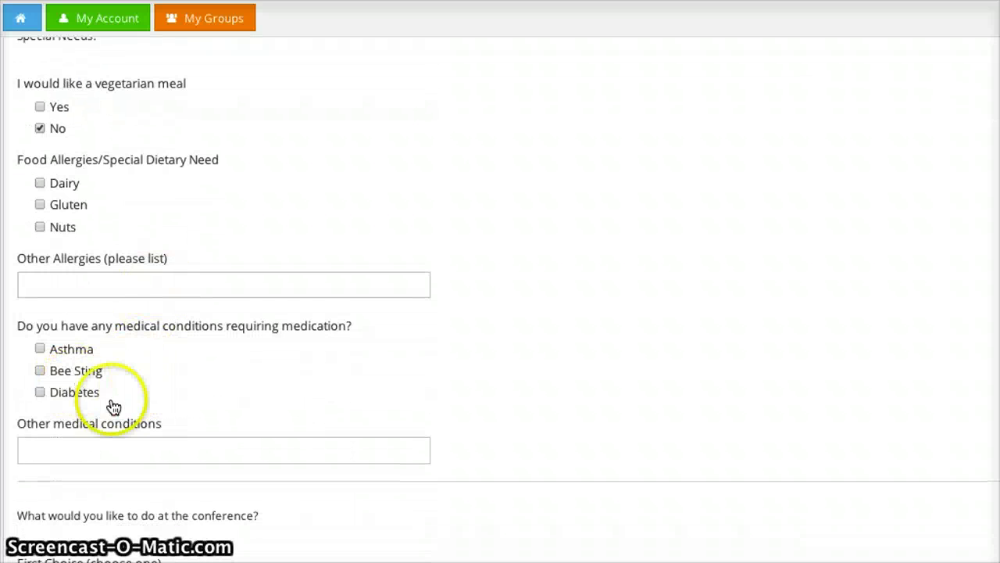
pyautogui.scroll(-2, 132, 408)
pyautogui.scroll(-5, 132, 408)
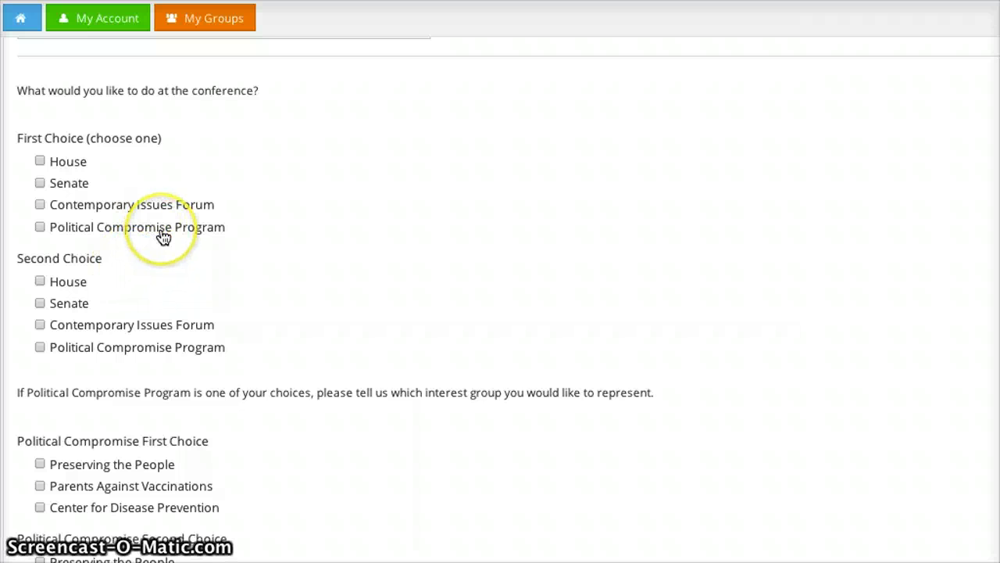
# Pick Political Compromise Program for both choices: Preserving the People first, Parents Against Vaccinations second
pyautogui.click(40, 226)
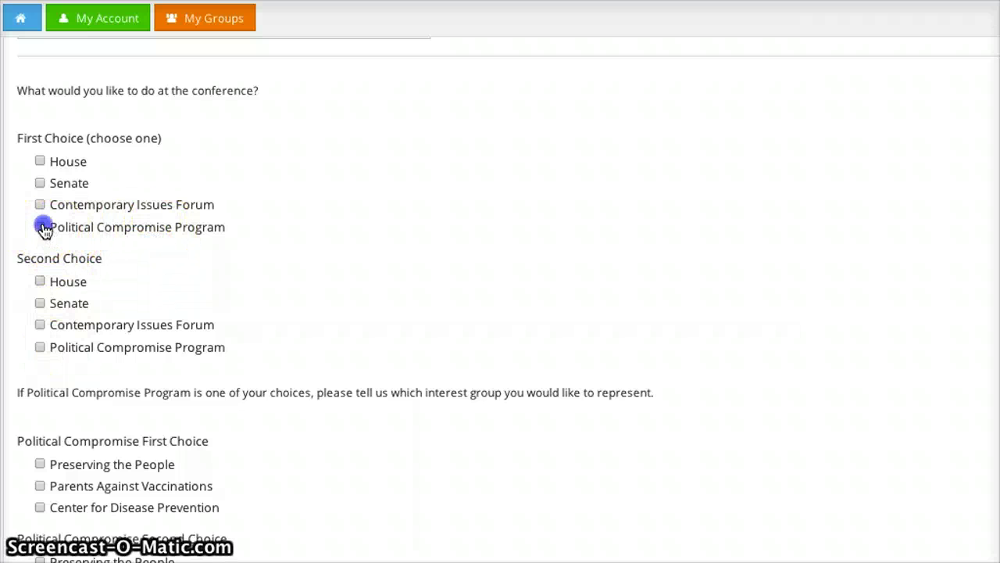
pyautogui.click(39, 347)
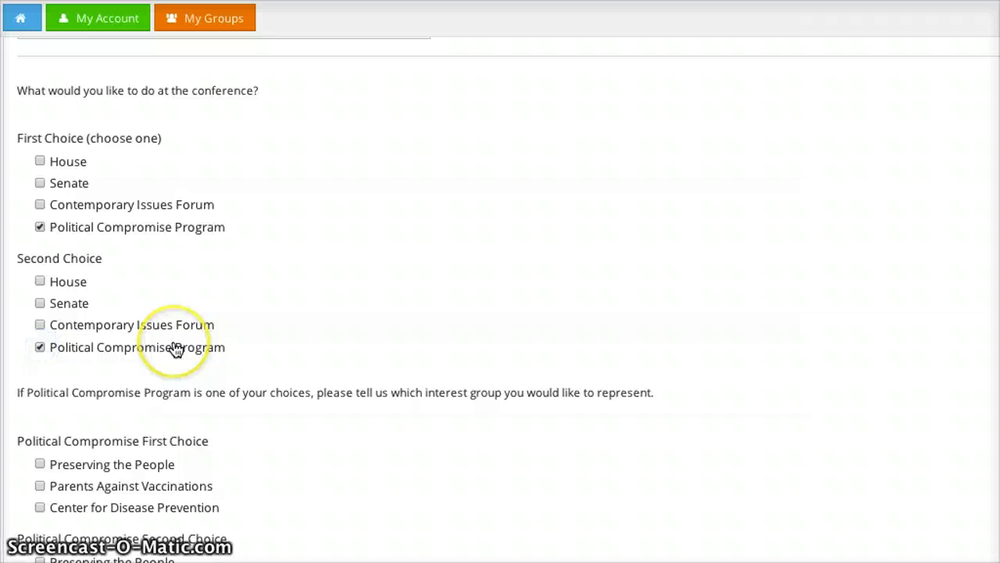
pyautogui.scroll(-3, 175, 348)
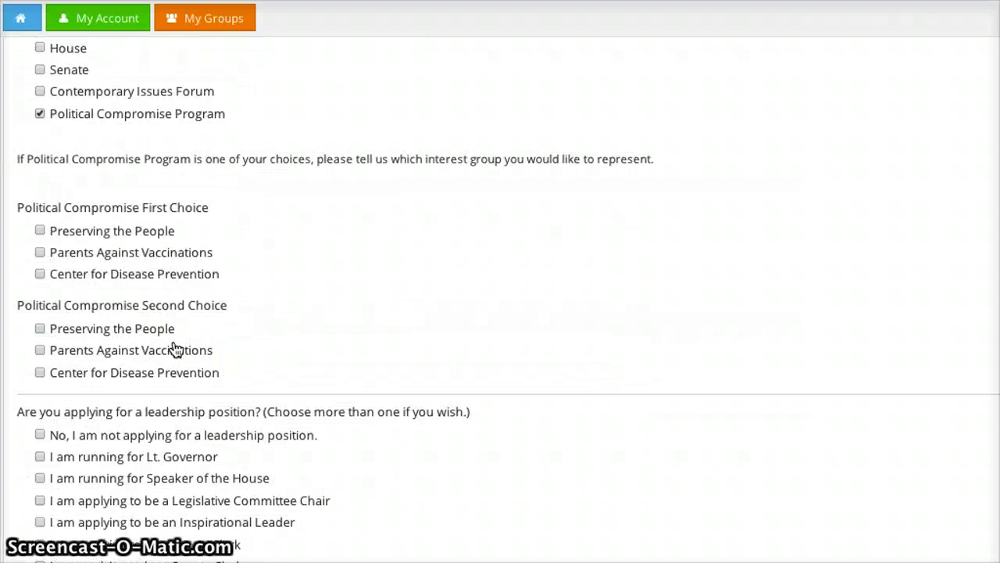
pyautogui.scroll(-1, 175, 348)
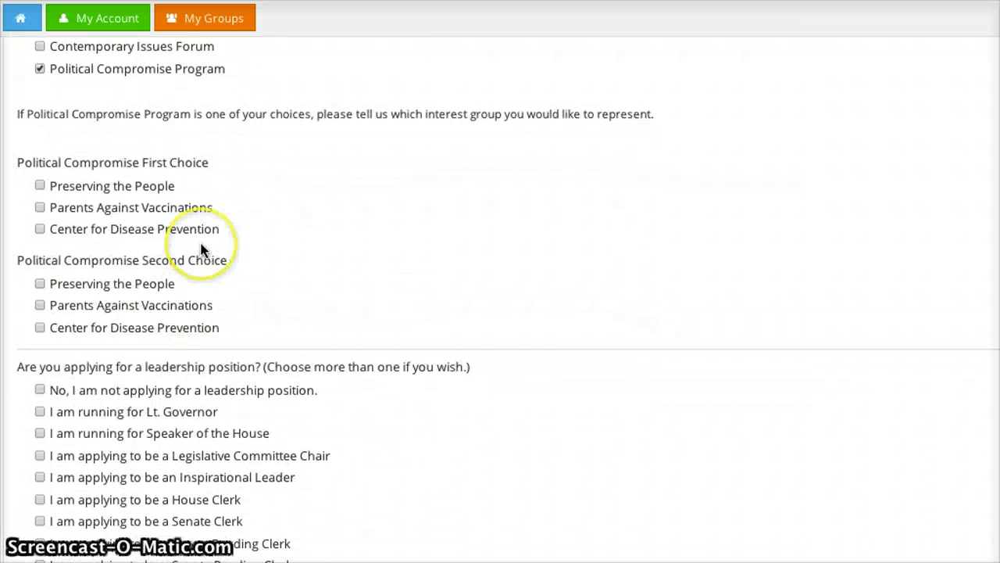
pyautogui.scroll(-1, 202, 248)
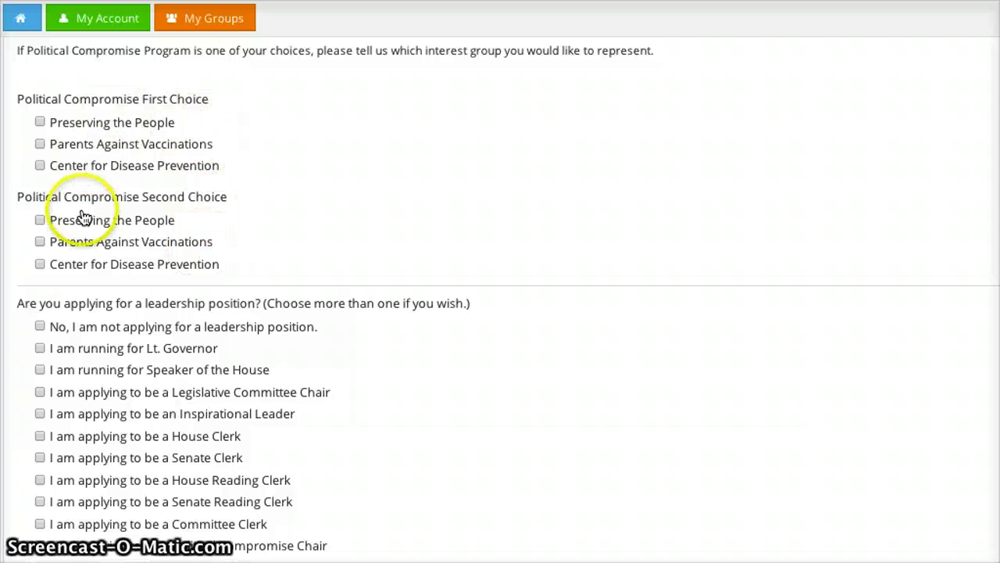
pyautogui.scroll(1, 82, 218)
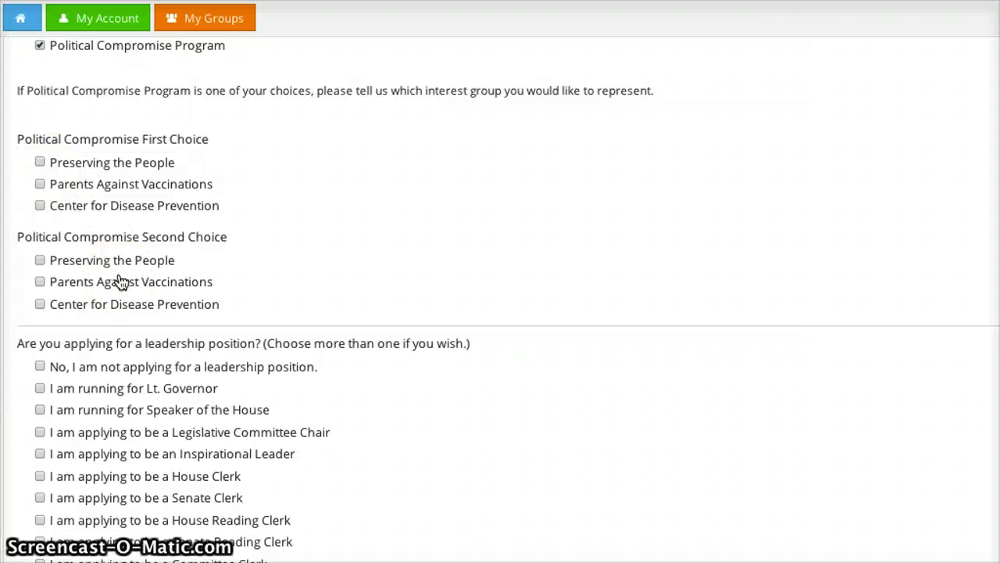
pyautogui.click(148, 282)
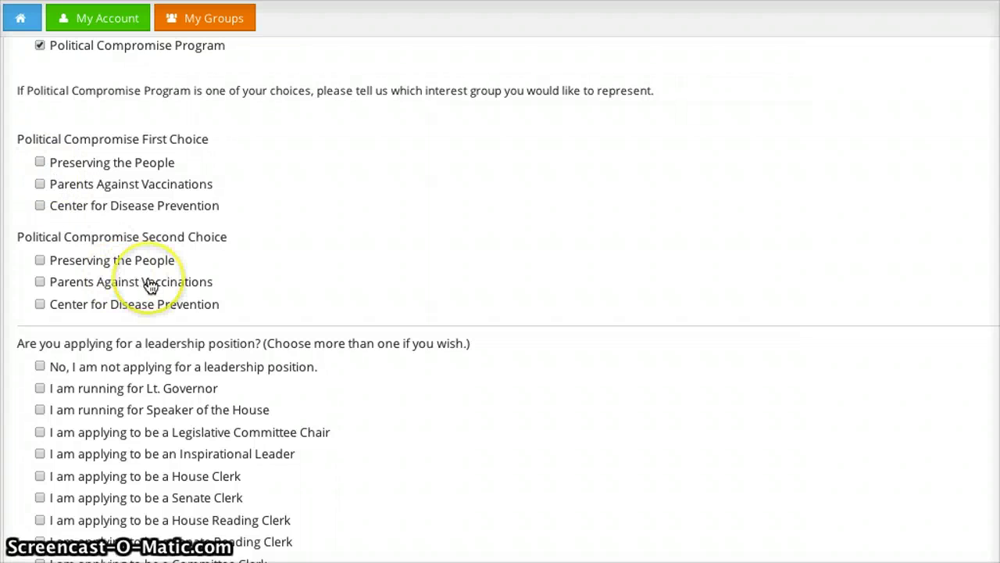
pyautogui.click(40, 162)
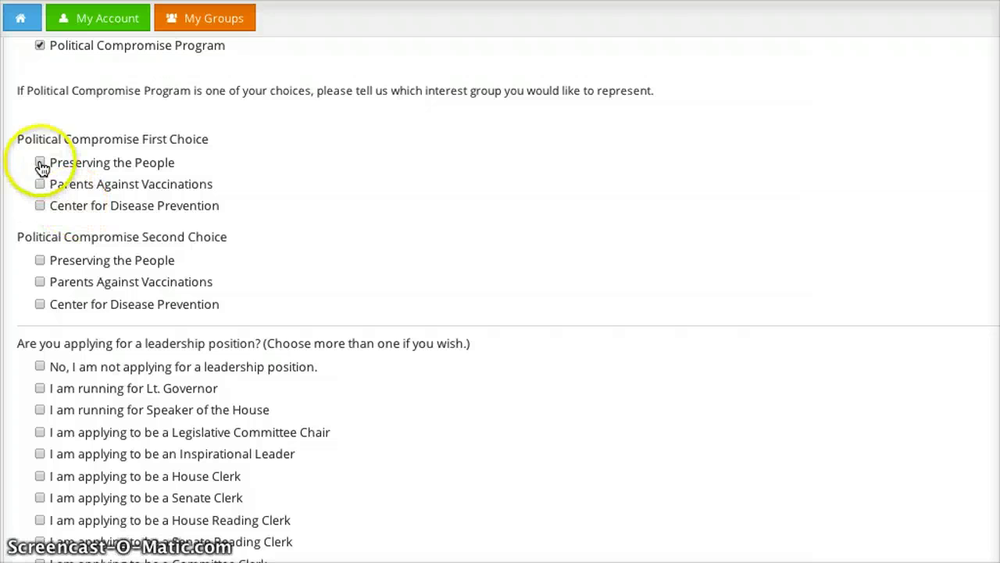
pyautogui.click(43, 285)
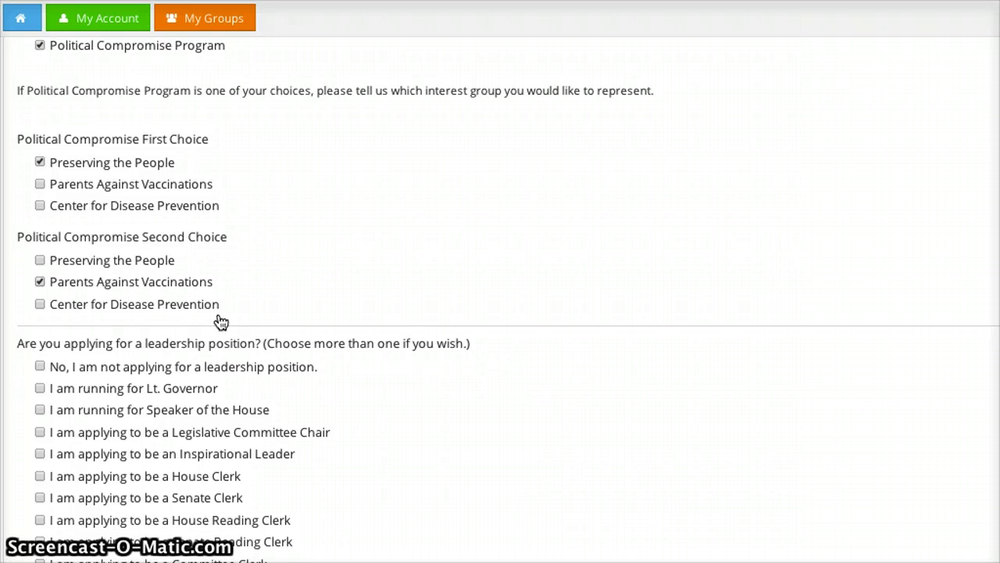
pyautogui.scroll(-3, 168, 367)
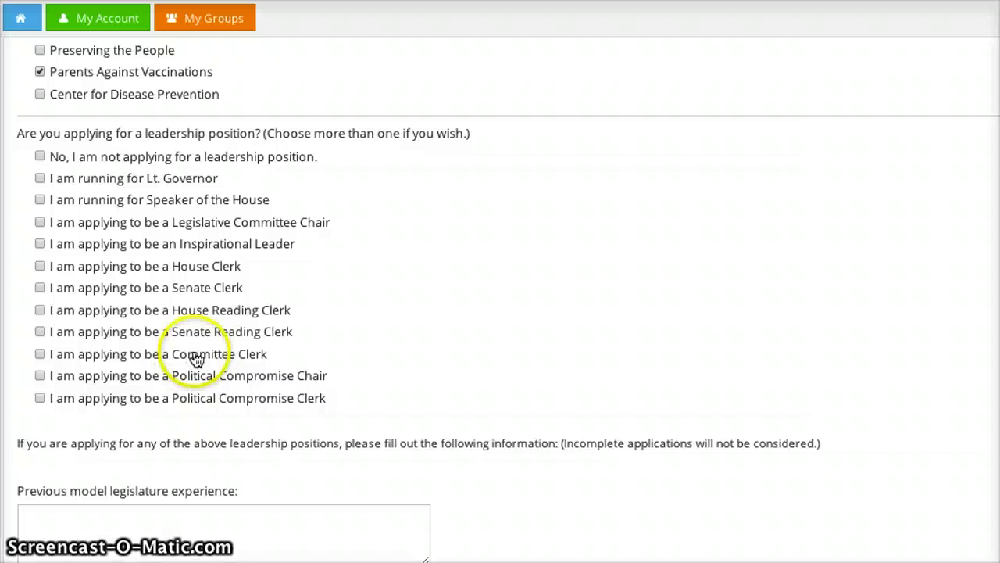
# Apply for the House Clerk leadership position
pyautogui.click(40, 267)
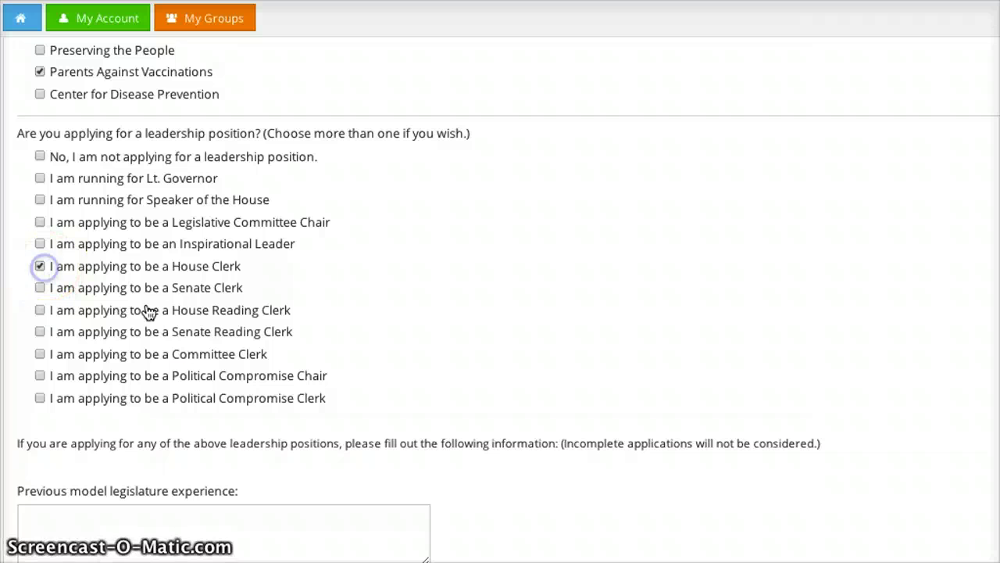
pyautogui.scroll(-1, 178, 331)
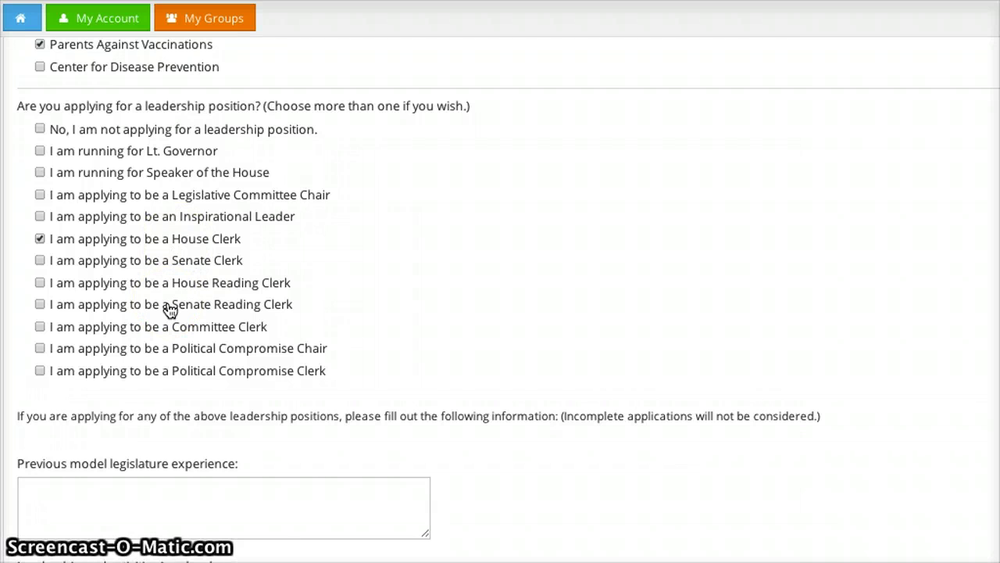
pyautogui.scroll(-5, 170, 311)
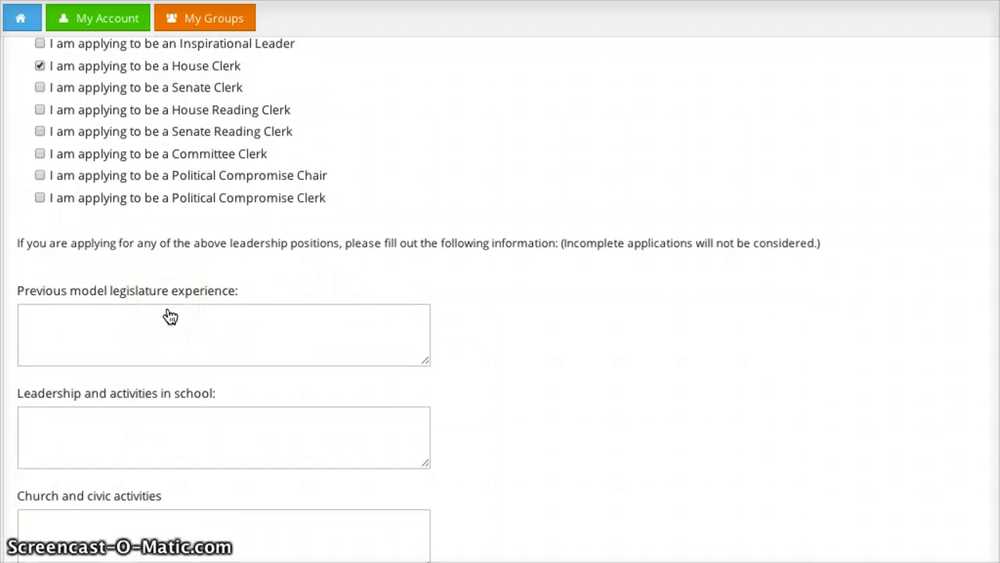
pyautogui.scroll(-1, 167, 315)
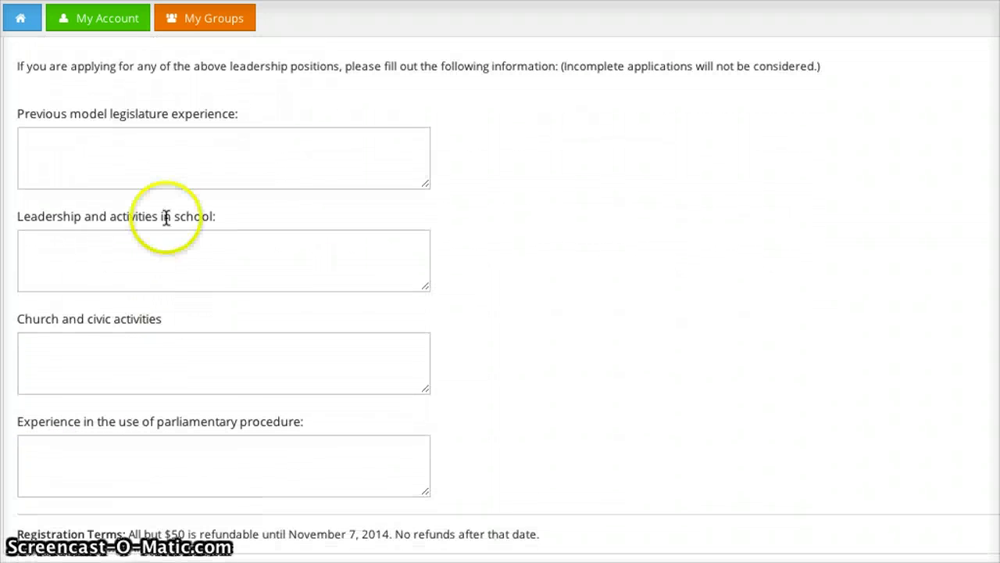
# Leave the school, civic and parliamentary experience boxes empty and continue to the review page
pyautogui.click(154, 274)
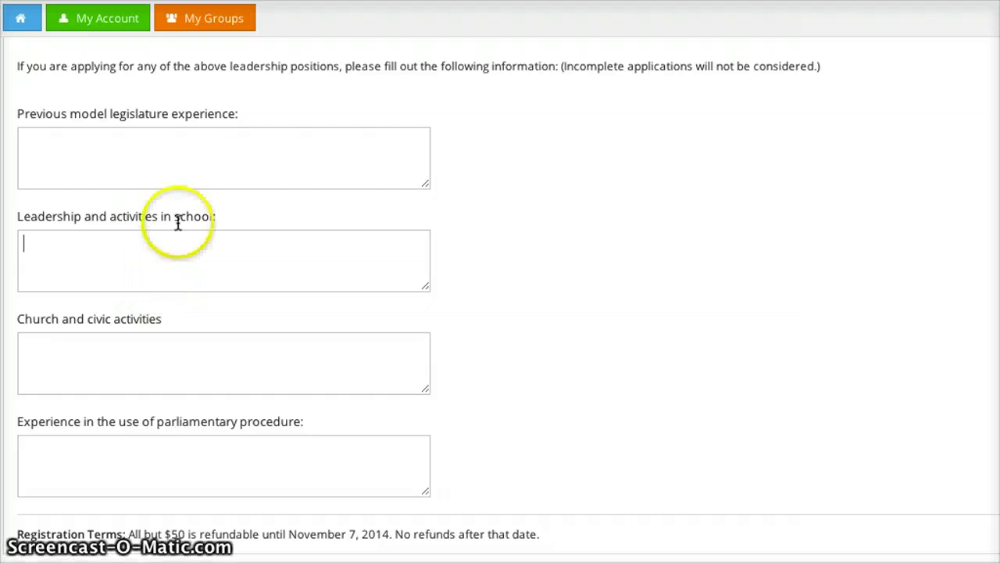
pyautogui.click(179, 272)
pyautogui.click(173, 358)
pyautogui.scroll(-1, 173, 358)
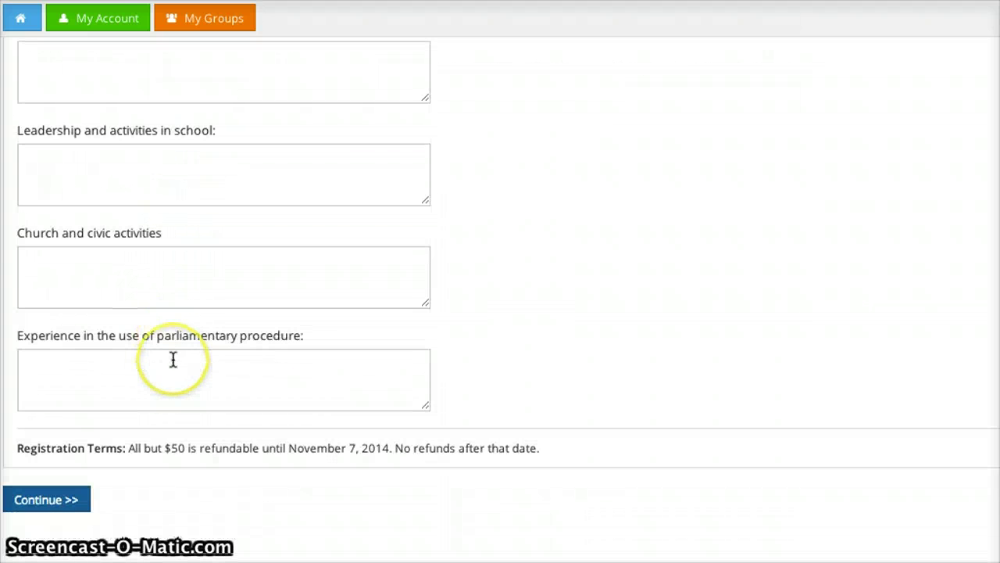
pyautogui.click(164, 378)
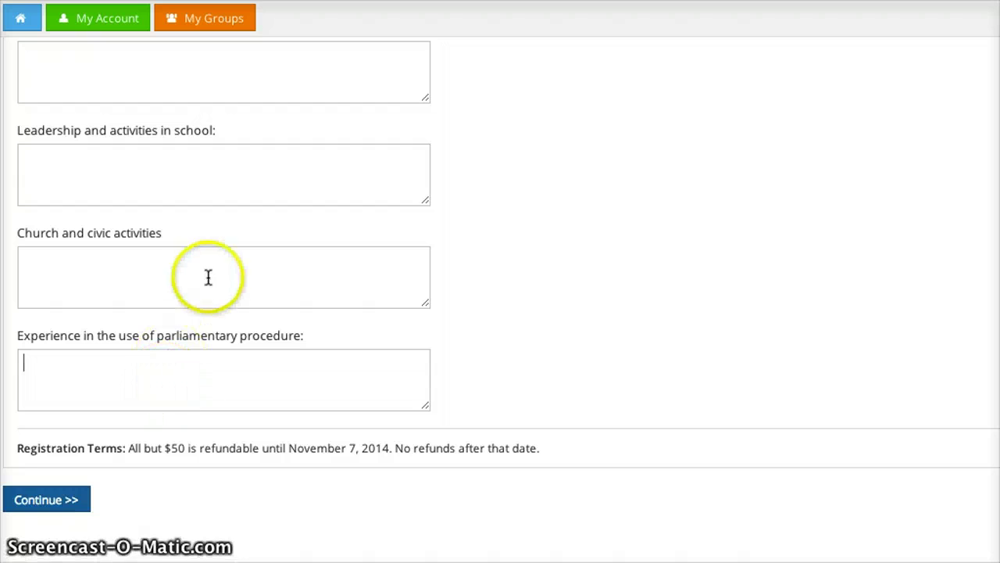
pyautogui.scroll(1, 207, 278)
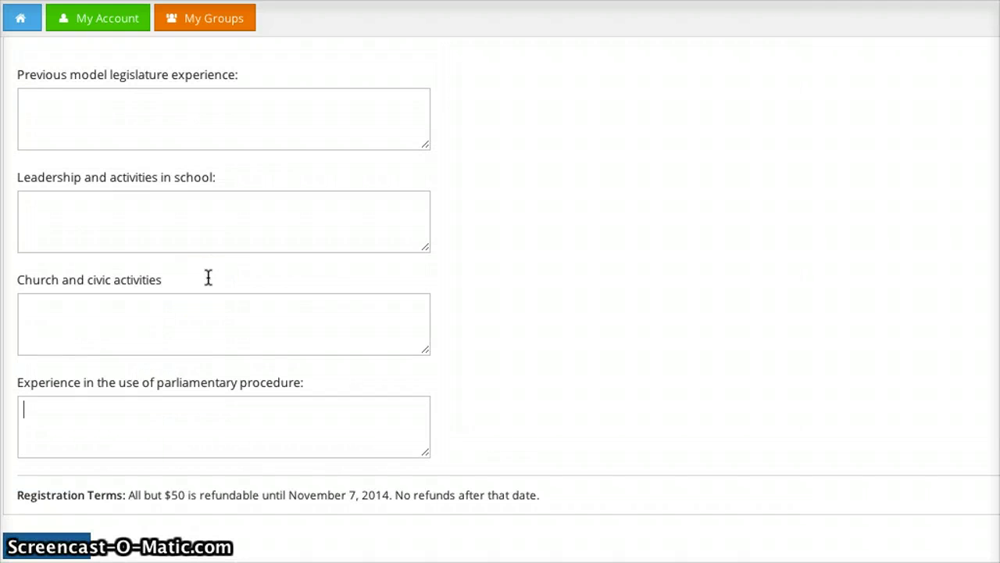
pyautogui.scroll(-1, 208, 278)
pyautogui.click(178, 356)
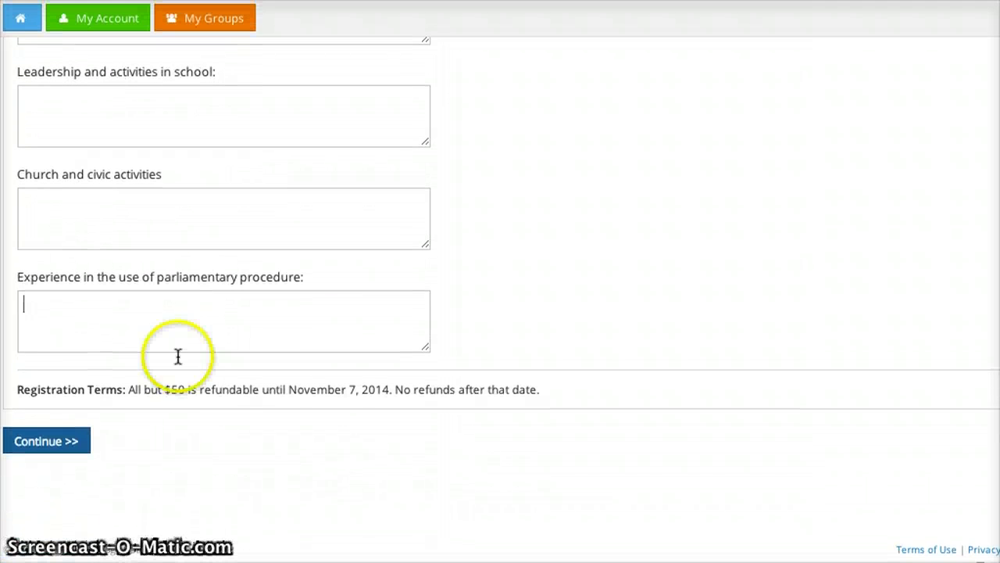
pyautogui.click(69, 443)
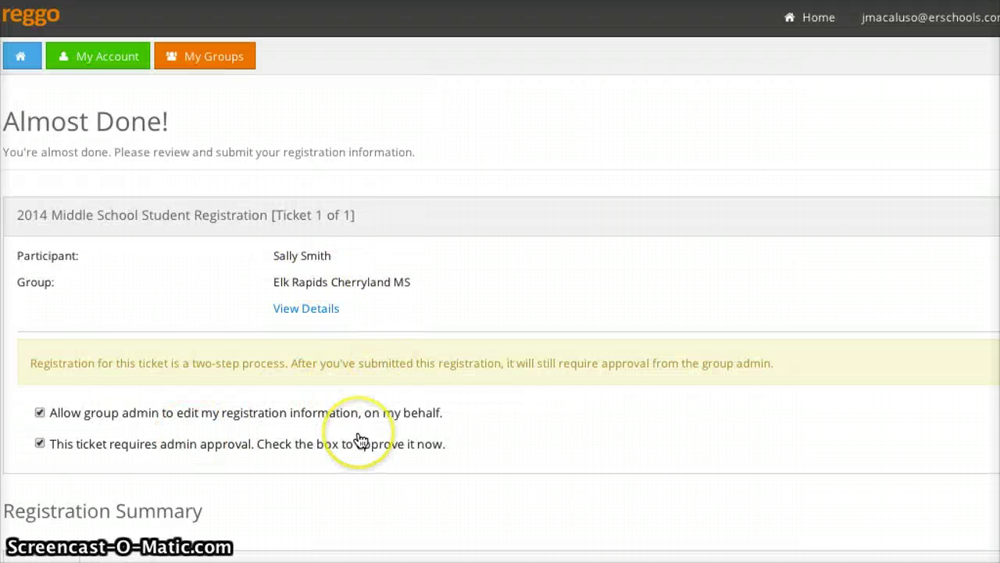
# Untick 'This ticket requires admin approval', agree to the Registration Terms, and submit the registration
pyautogui.scroll(-2, 358, 440)
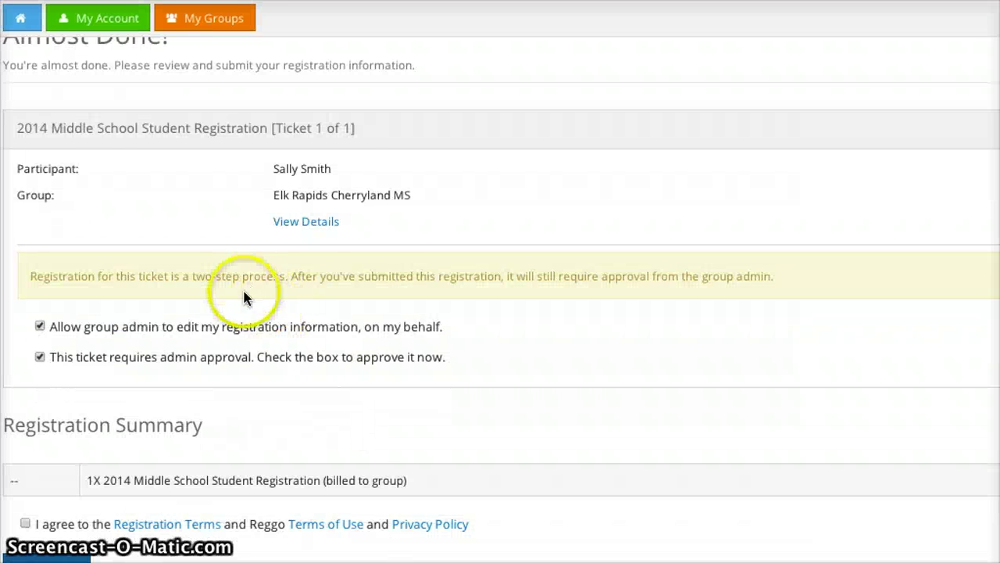
pyautogui.scroll(-2, 153, 327)
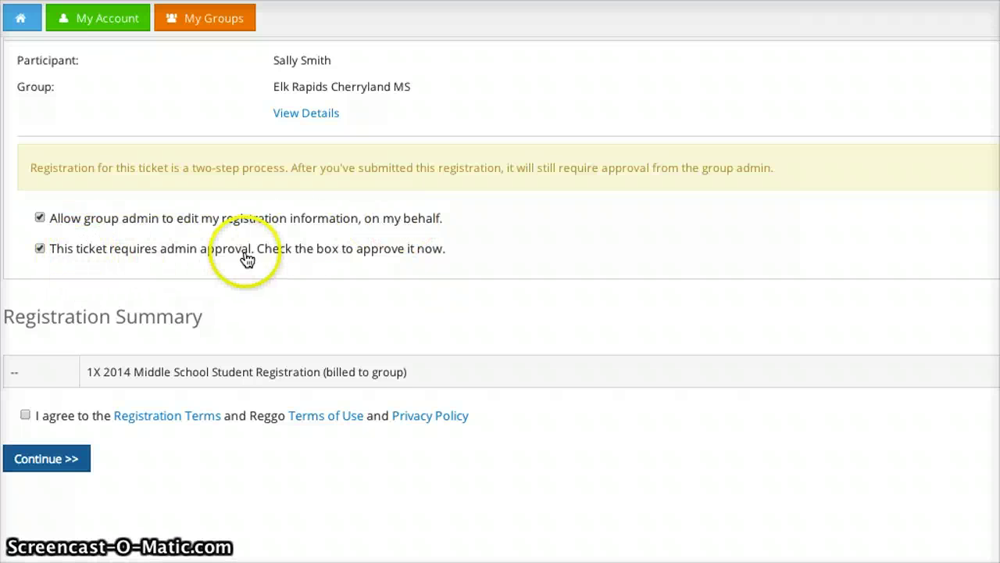
pyautogui.click(40, 250)
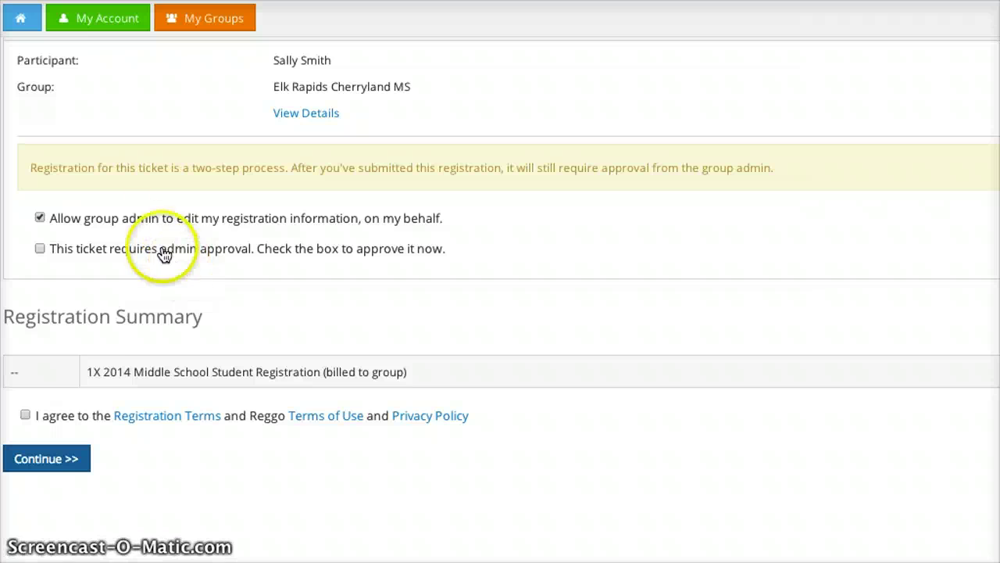
pyautogui.scroll(-1, 142, 336)
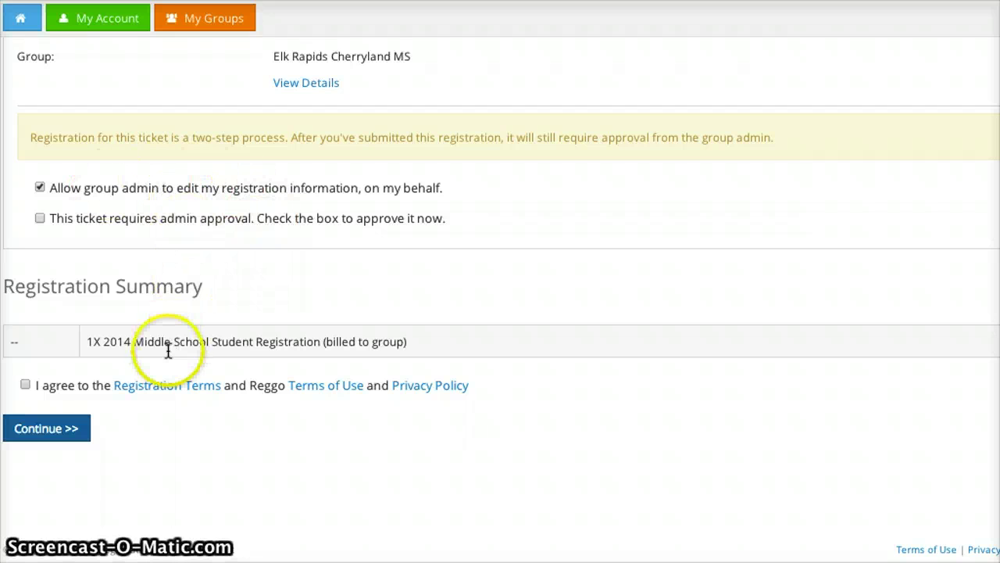
pyautogui.click(25, 384)
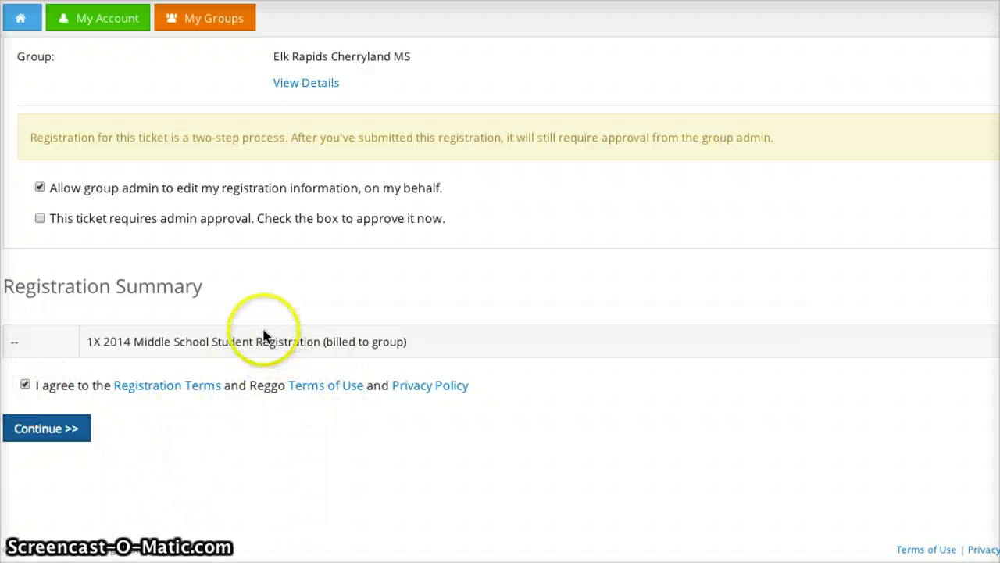
pyautogui.scroll(3, 175, 501)
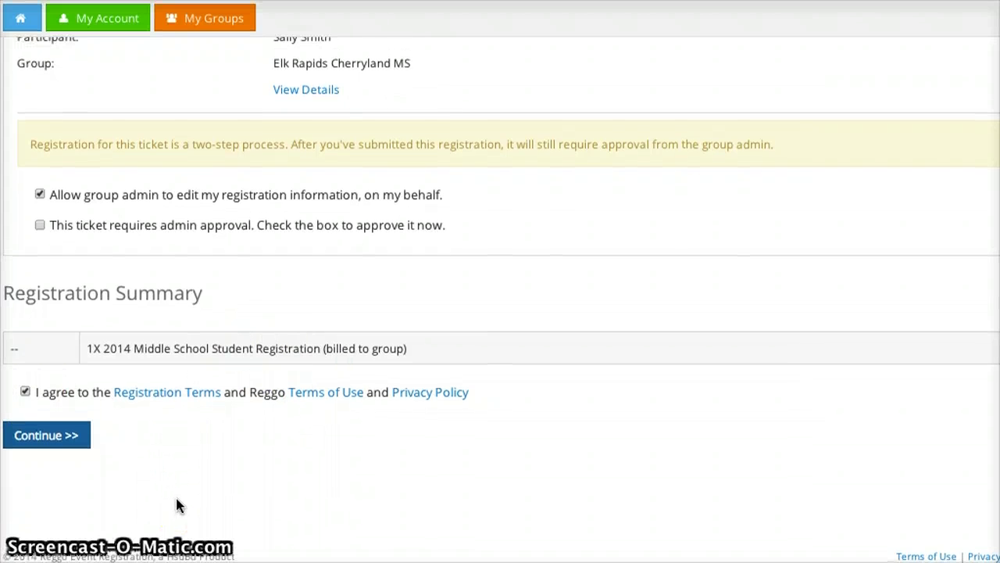
pyautogui.scroll(-3, 176, 500)
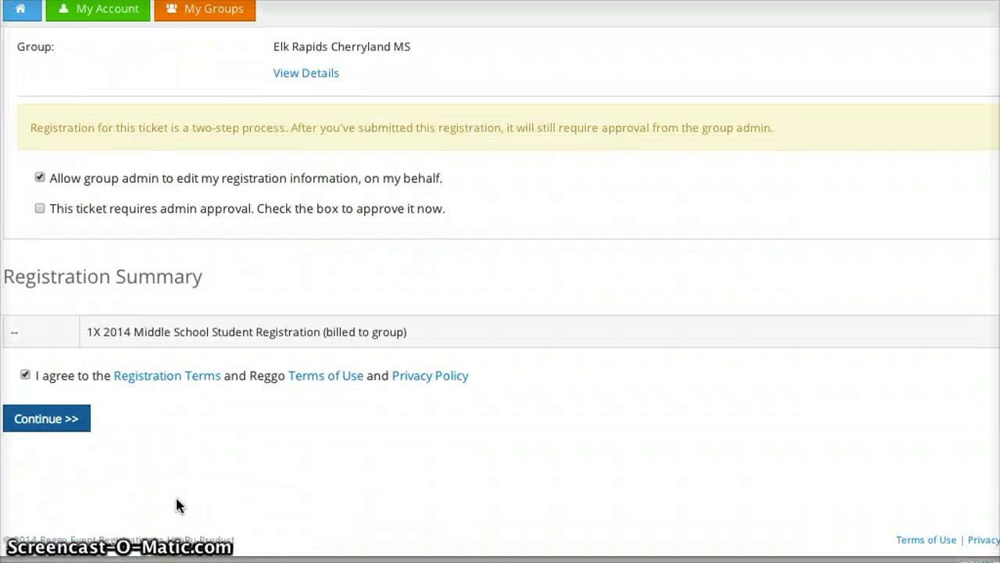
pyautogui.click(173, 438)
pyautogui.click(59, 430)
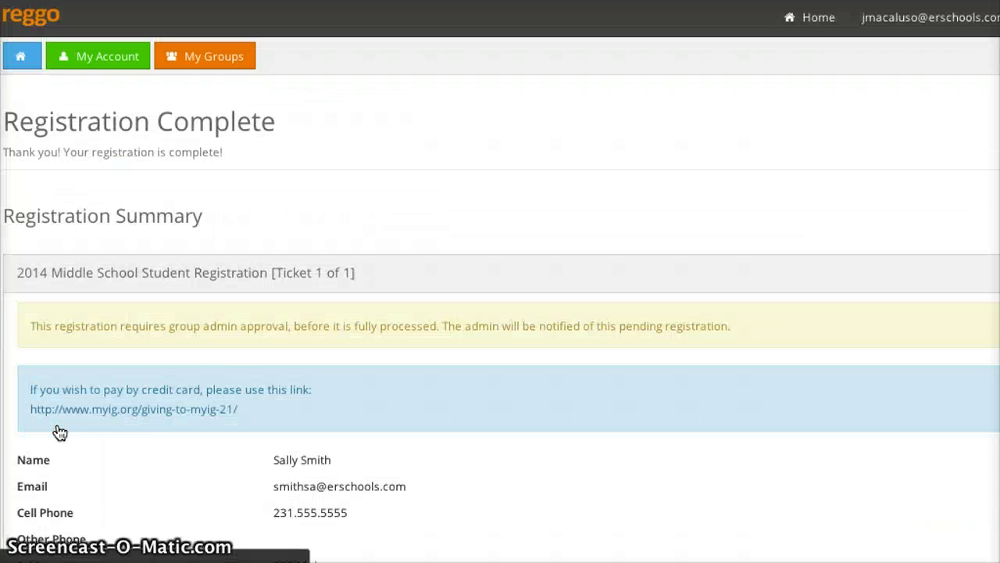
# Review the Registration Complete summary for the student ticket, noting it awaits group admin approval
pyautogui.click(244, 369)
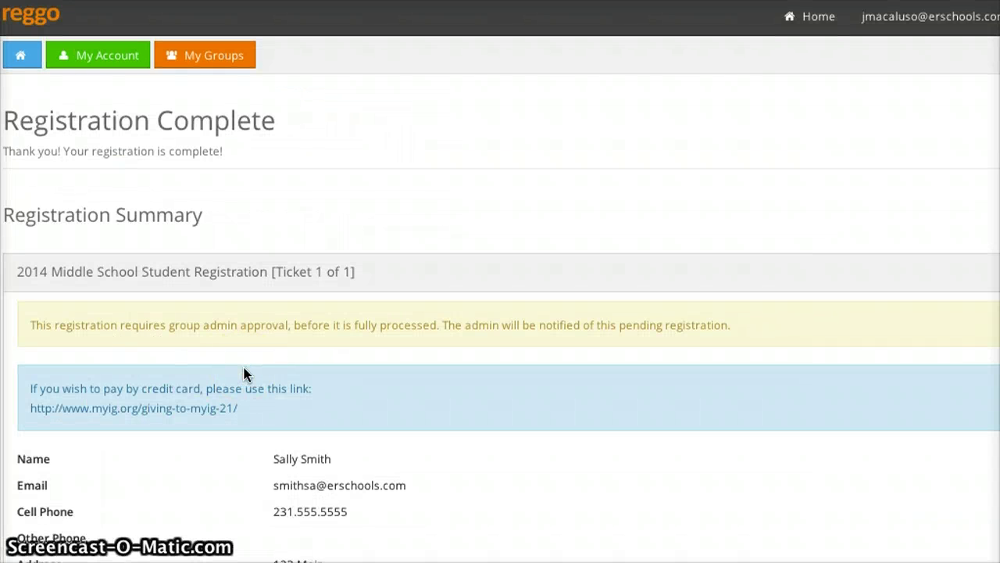
pyautogui.scroll(-10, 244, 374)
pyautogui.scroll(10, 243, 375)
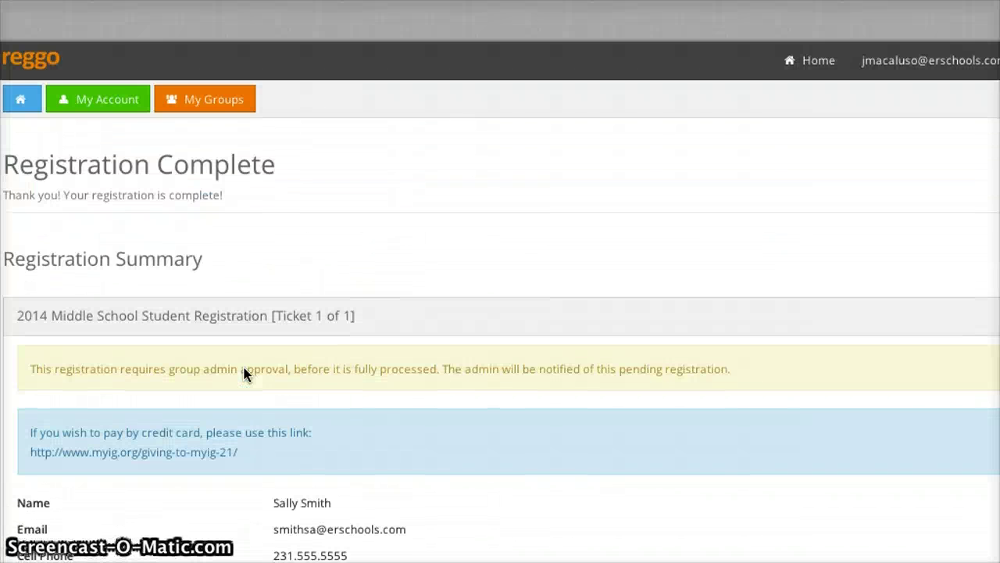
pyautogui.scroll(-15, 244, 374)
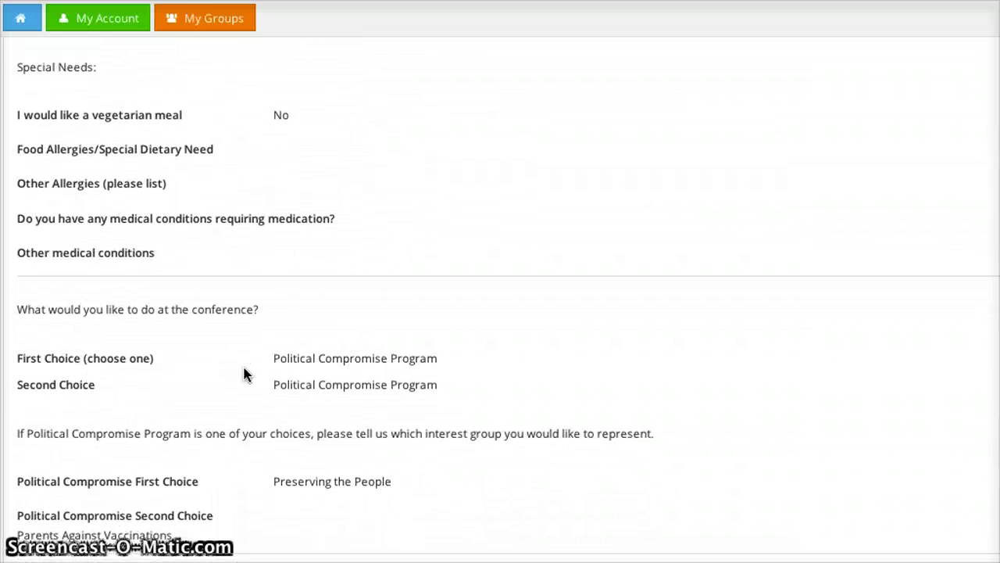
pyautogui.scroll(-5, 244, 374)
pyautogui.scroll(20, 244, 374)
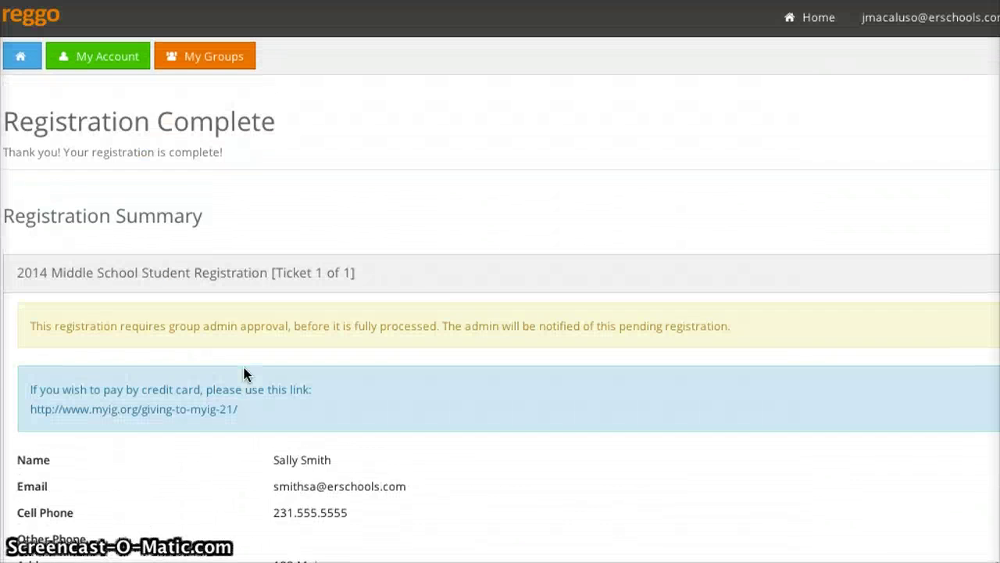